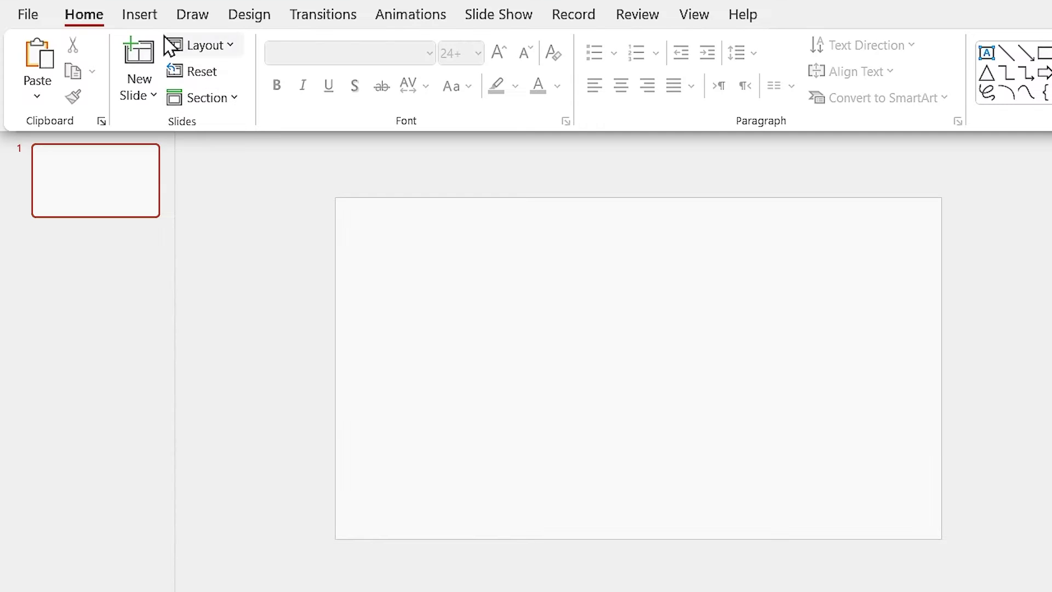
Step: Draw a Partial Circle pie with Shift held and size it 2" × 2"
left_click(141, 19)
left_click(337, 106)
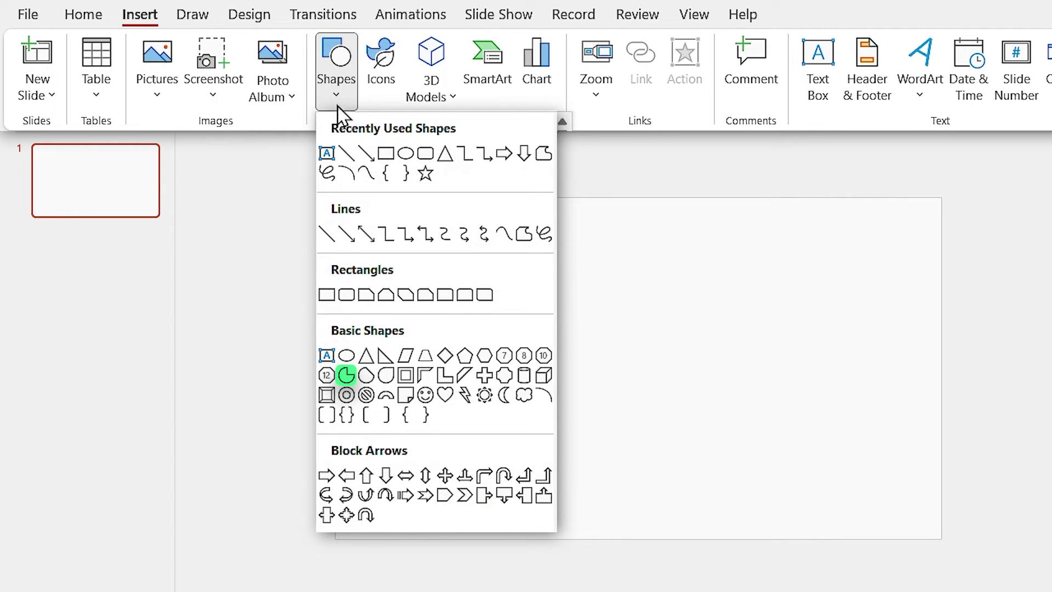
left_click(347, 375)
left_click_drag(464, 299, 546, 379)
key("shift")
left_click(975, 52)
type("2")
left_click(974, 86)
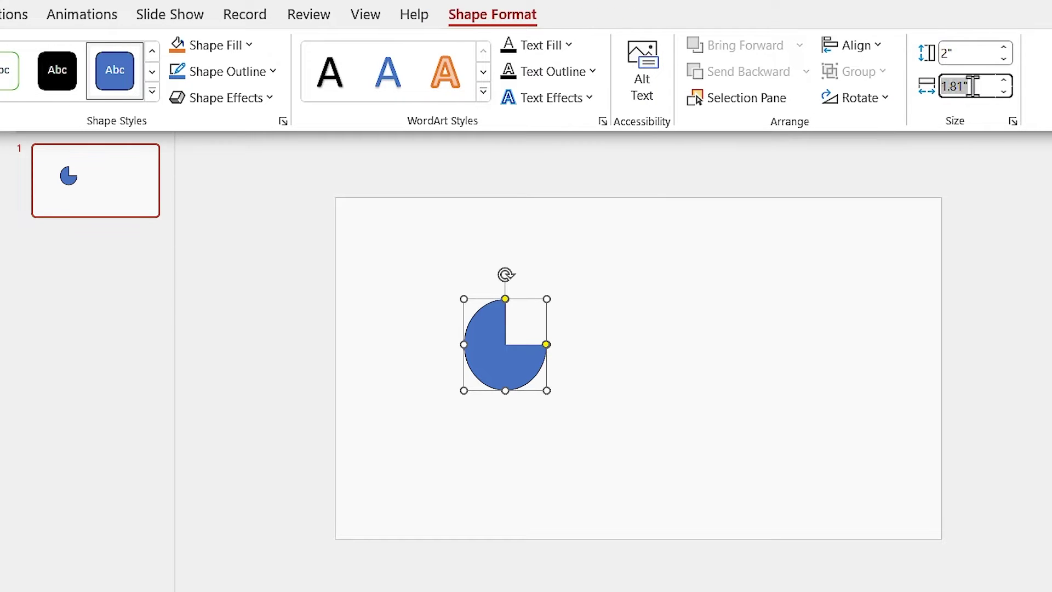
type("2")
key("Return")
Step: Duplicate the pie and resize the copy to 1.5" × 1.5"
key("ctrl")
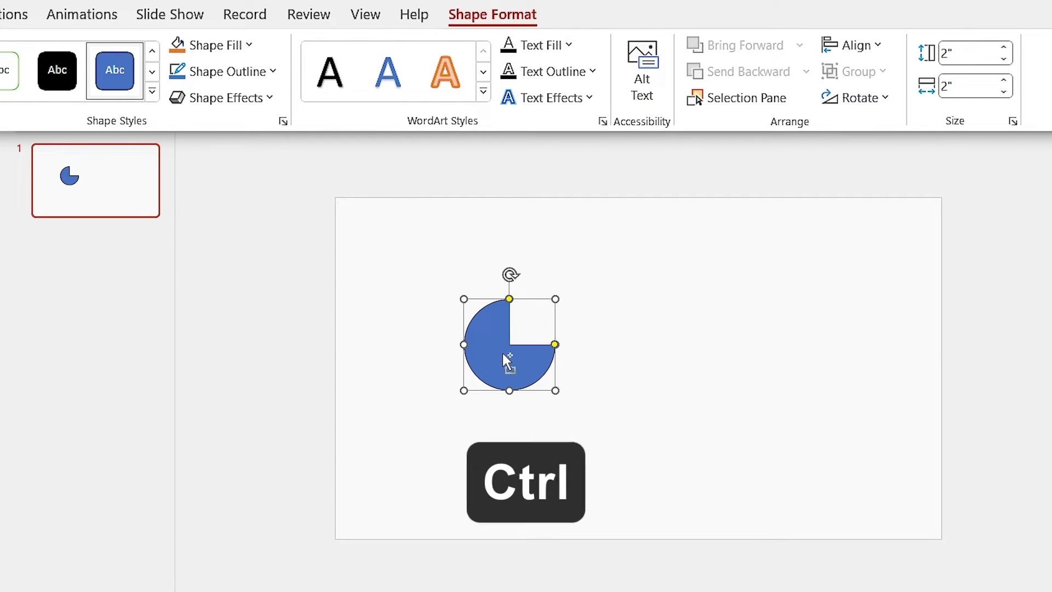
left_click_drag(507, 354, 581, 308)
left_click(967, 53)
type("1.5")
left_click(970, 86)
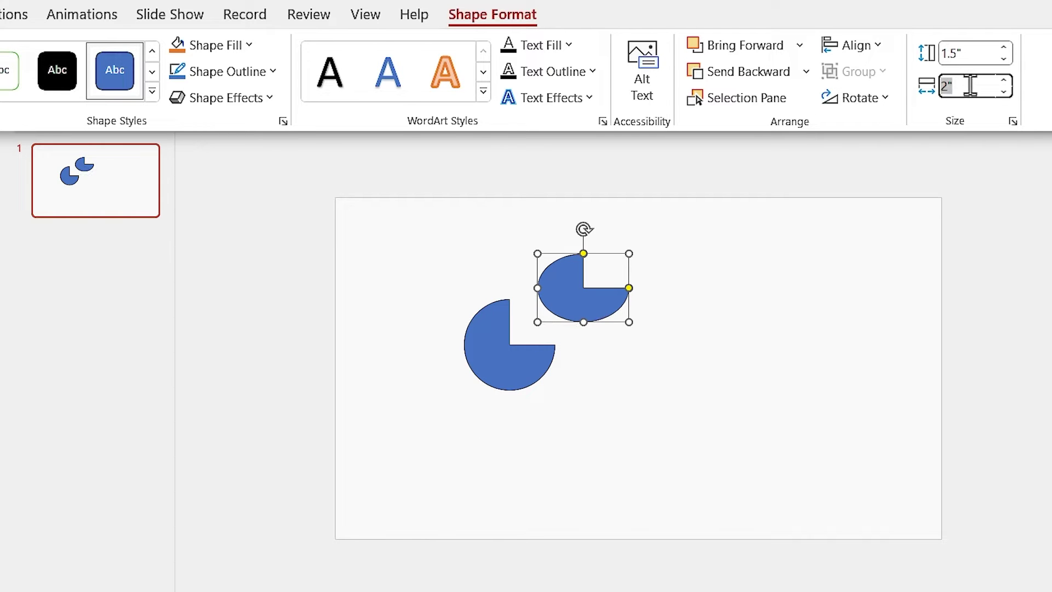
type("1.5")
key("Return")
Step: Align both pies middle and center, then Combine them into a ring
left_click_drag(672, 227, 429, 421)
left_click(855, 45)
left_click(892, 194)
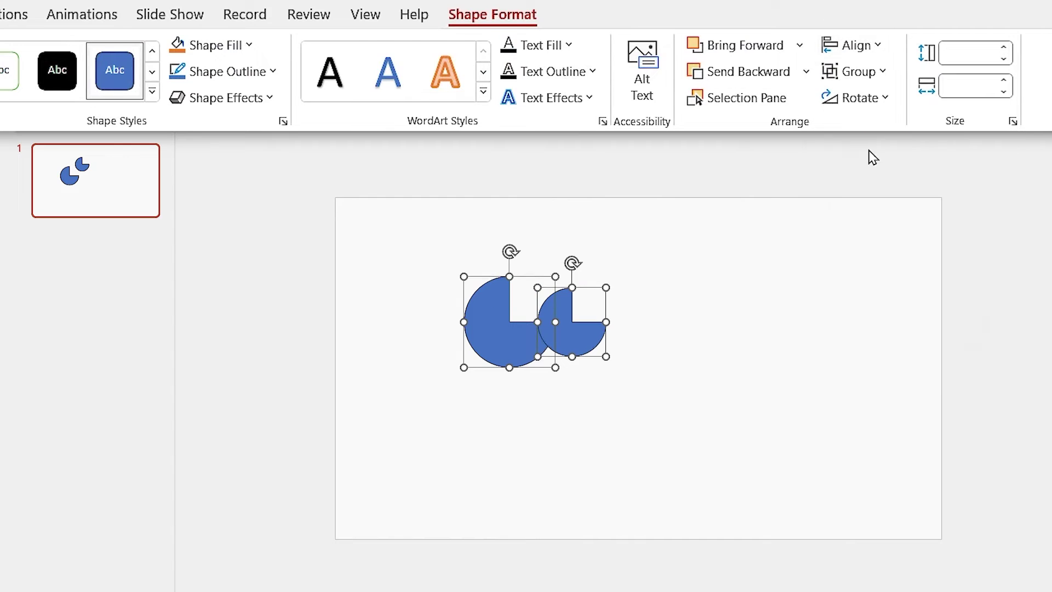
left_click(855, 45)
left_click(882, 104)
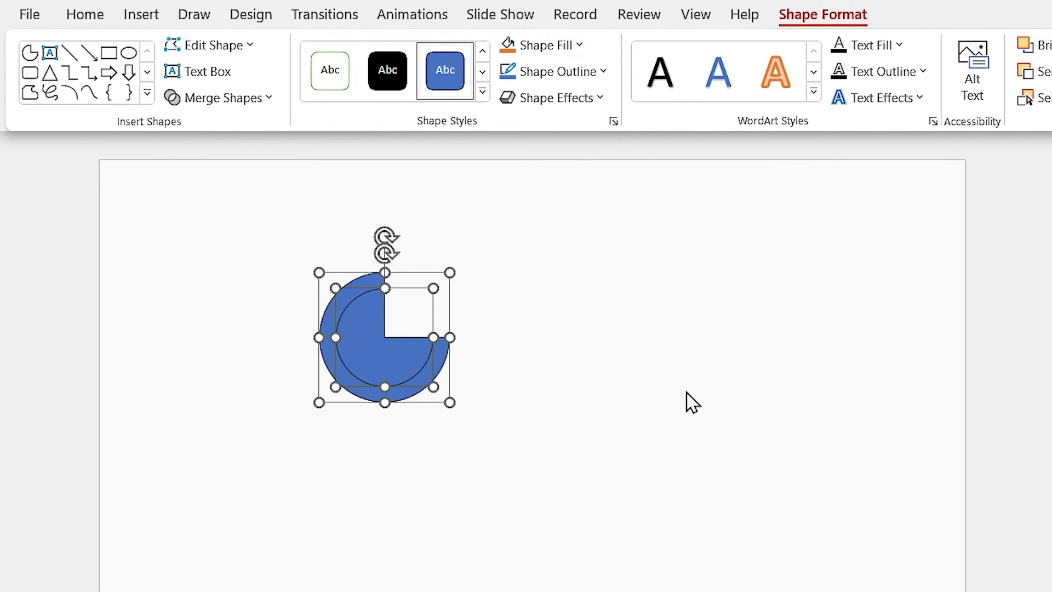
left_click(269, 99)
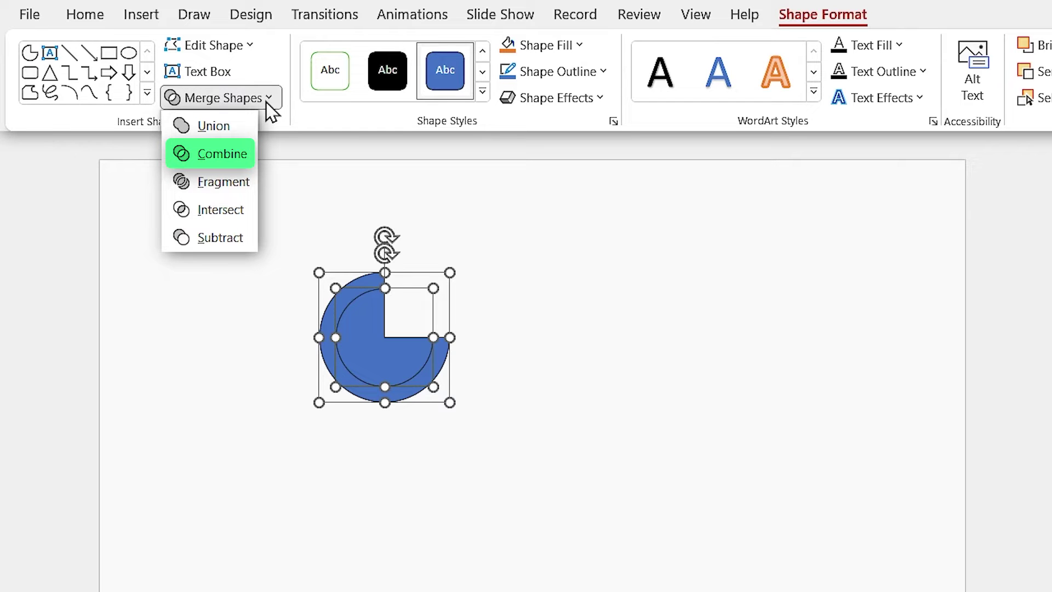
left_click(229, 159)
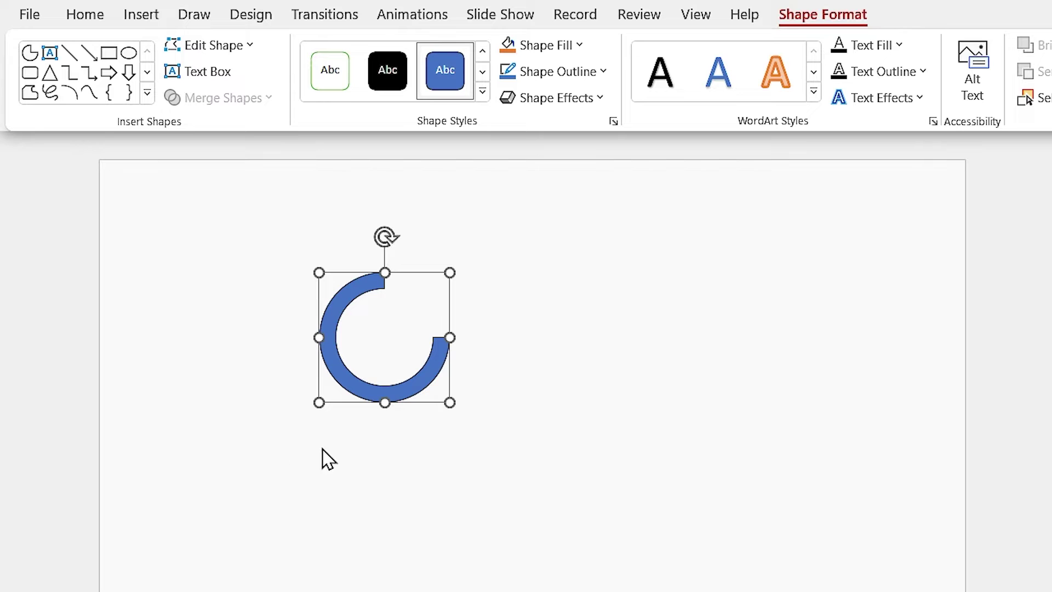
Step: Duplicate the ring and move the original down and right
key("ctrl")
left_click_drag(350, 388, 522, 344)
left_click_drag(422, 399, 470, 493)
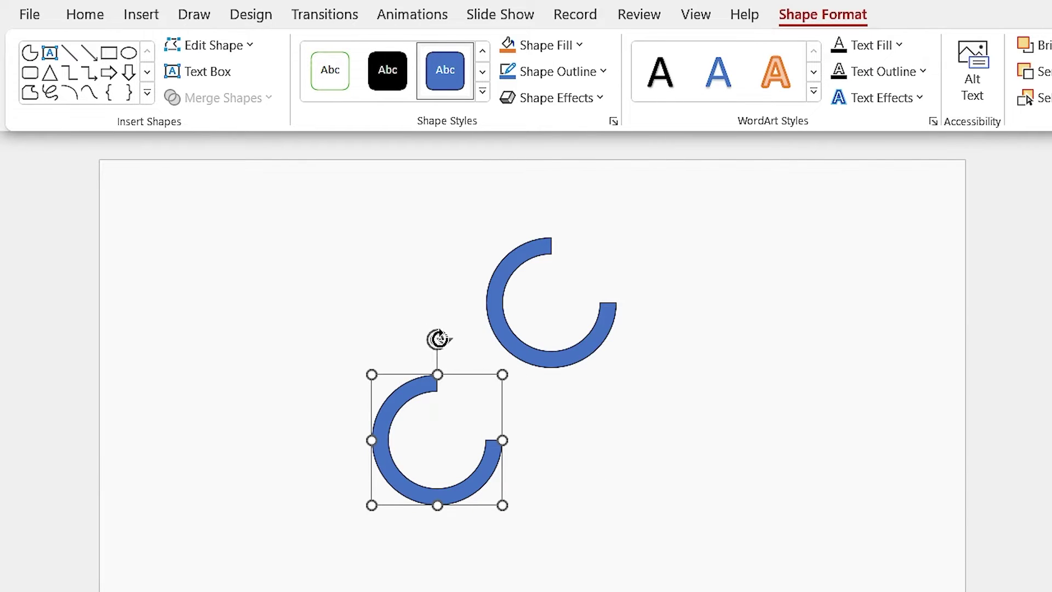
Step: Rotate each ring 90° and move the upper one to meet the lower, forming an S
left_click_drag(437, 339, 345, 431)
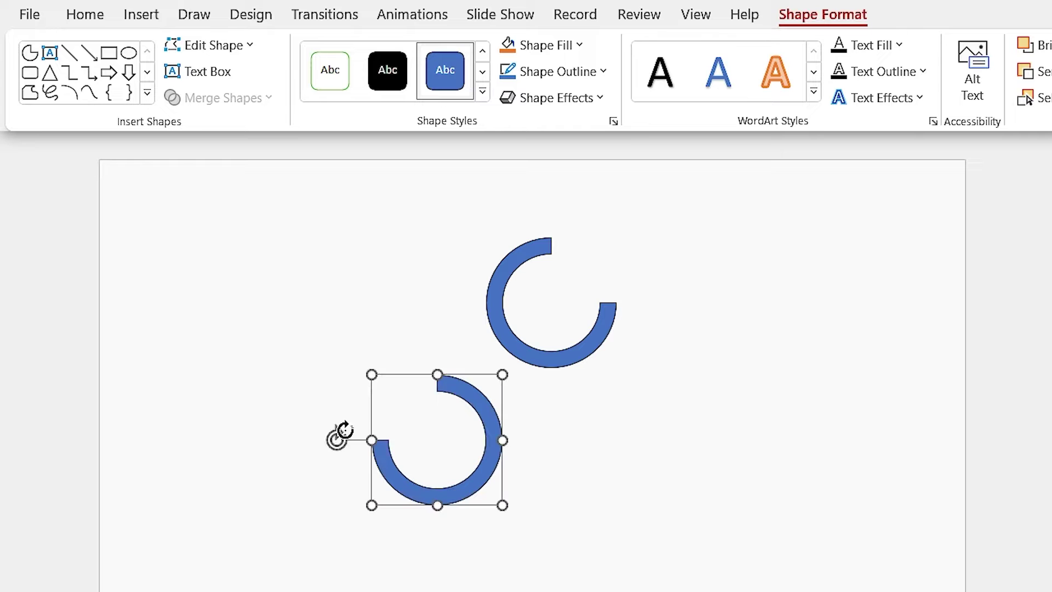
left_click(533, 352)
left_click_drag(551, 200, 672, 296)
left_click(463, 548)
left_click(535, 351)
left_click_drag(539, 362, 411, 378)
Step: Set both rings to No Outline
left_click(425, 502, "shift")
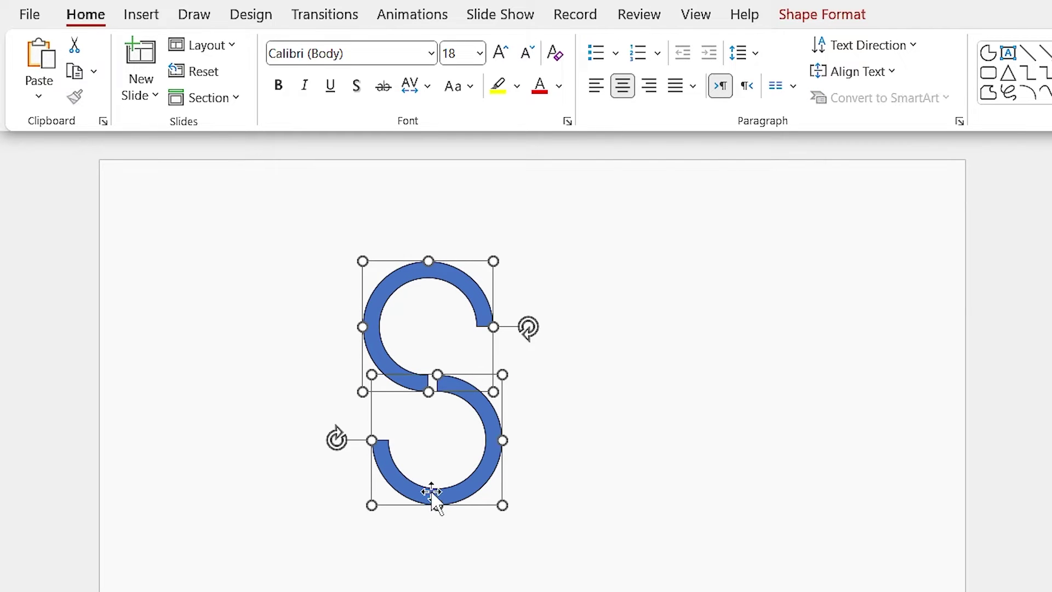
left_click(830, 16)
left_click(565, 71)
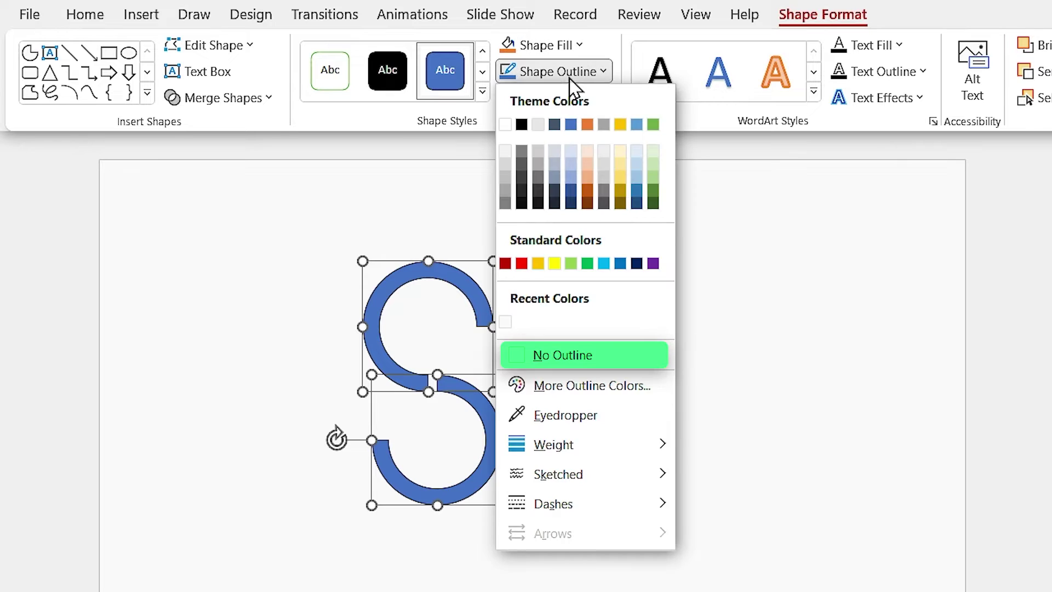
left_click(548, 356)
scroll(423, 430, "up", 5, "ctrl")
scroll(481, 490, "up", 5, "ctrl")
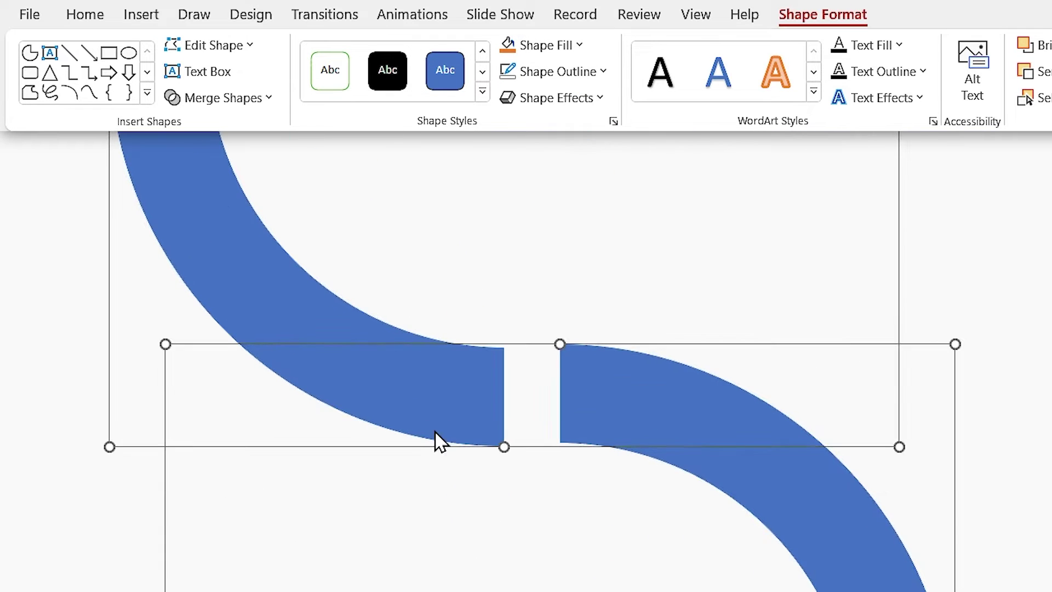
Step: Close the gap between the arcs and Union them into one S
left_click(11, 311)
left_click(420, 397)
left_click_drag(420, 396, 476, 391)
left_click(448, 525)
scroll(309, 381, "down", 10, "ctrl")
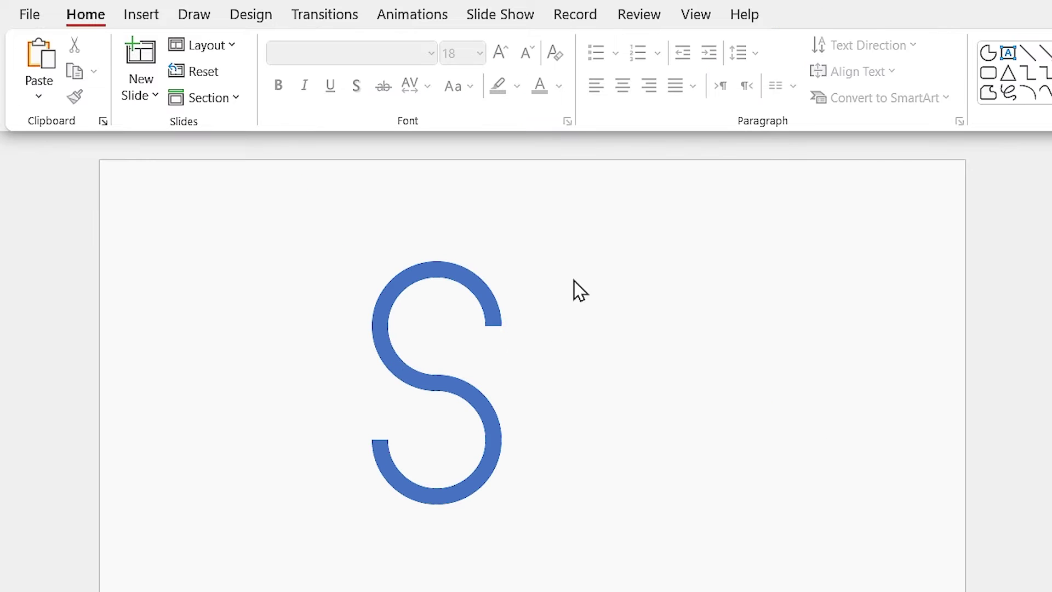
left_click_drag(655, 218, 223, 518)
left_click(819, 15)
left_click(250, 103)
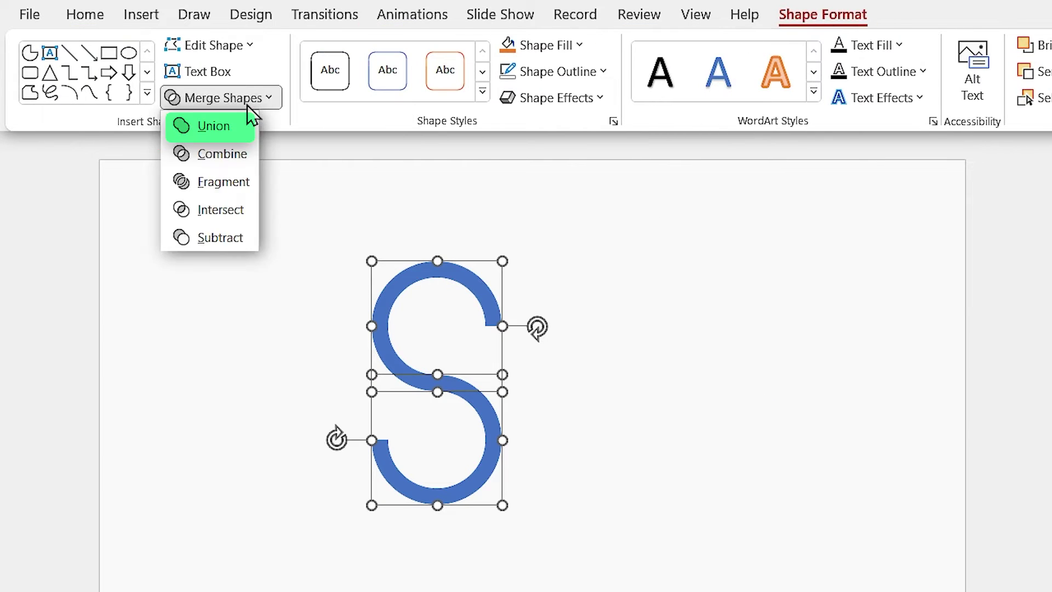
left_click(226, 129)
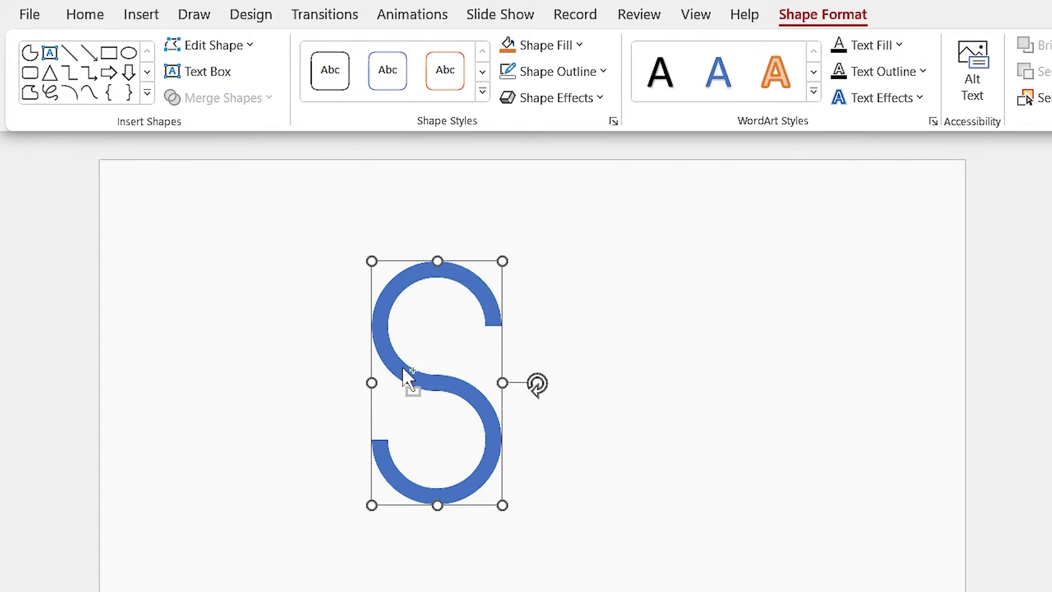
Step: Duplicate the S, line its end up with the first, and Union both into one path
left_click_drag(411, 376, 616, 305)
left_click_drag(597, 383, 503, 343)
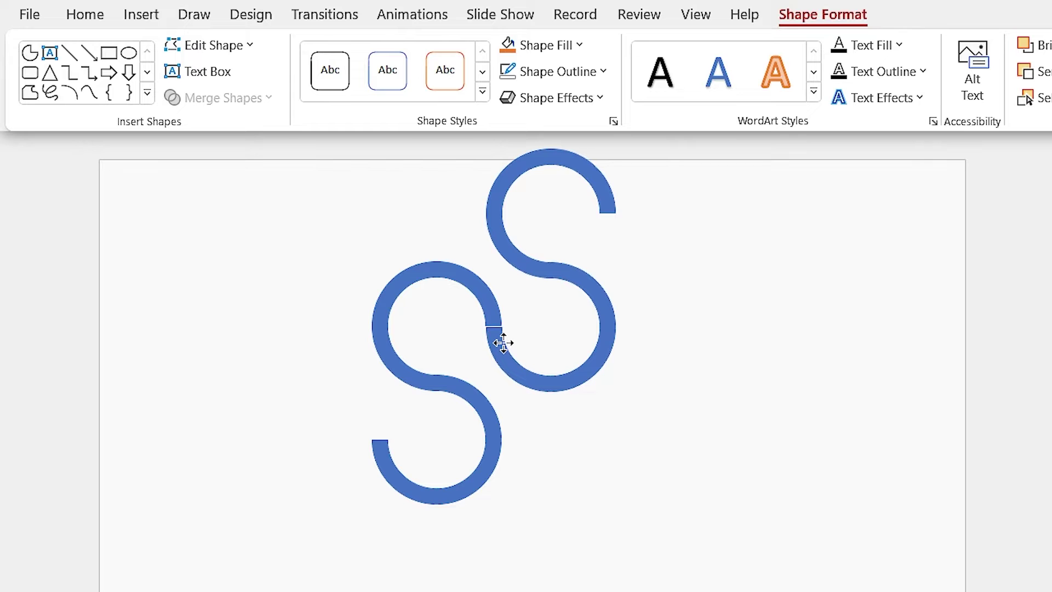
left_click(521, 371)
left_click(496, 358)
left_click_drag(427, 376, 450, 499)
left_click(794, 17)
left_click(243, 101)
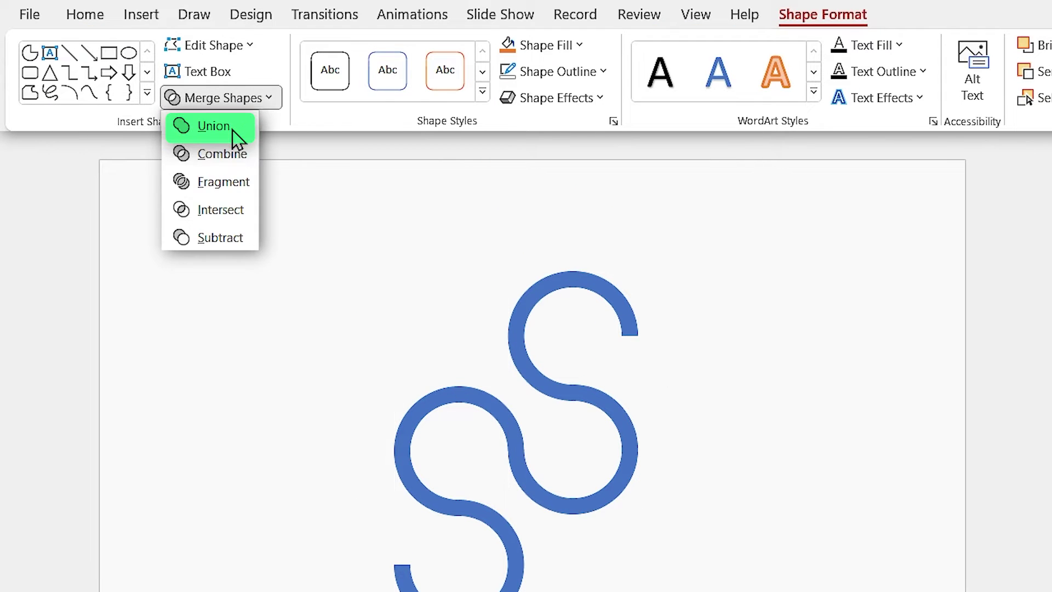
left_click(236, 137)
Step: Centre the winding path on the slide with Align Middle and Align Center
left_click(871, 52)
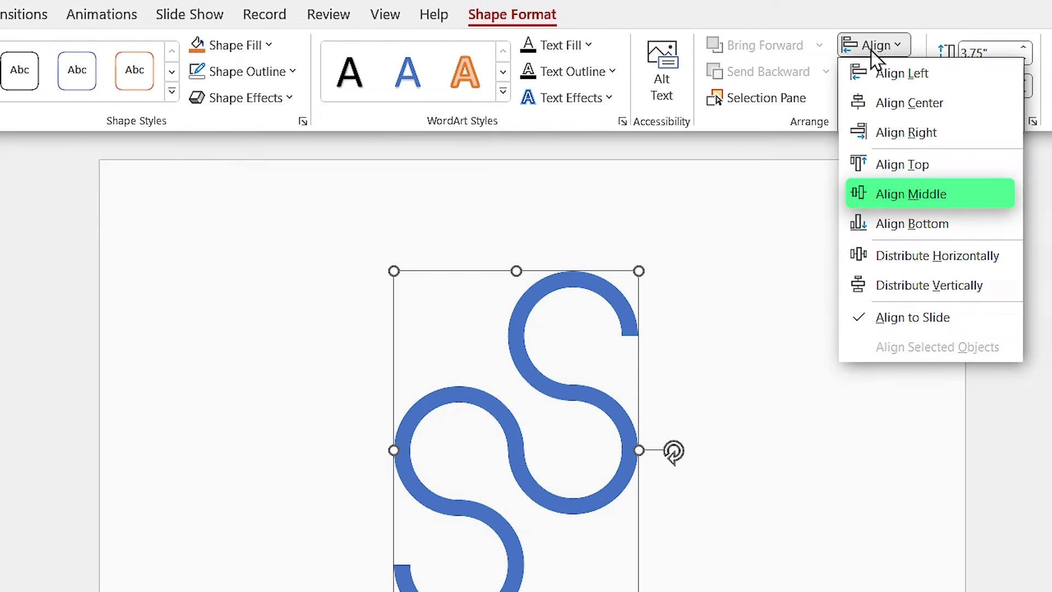
left_click(942, 200)
left_click(883, 48)
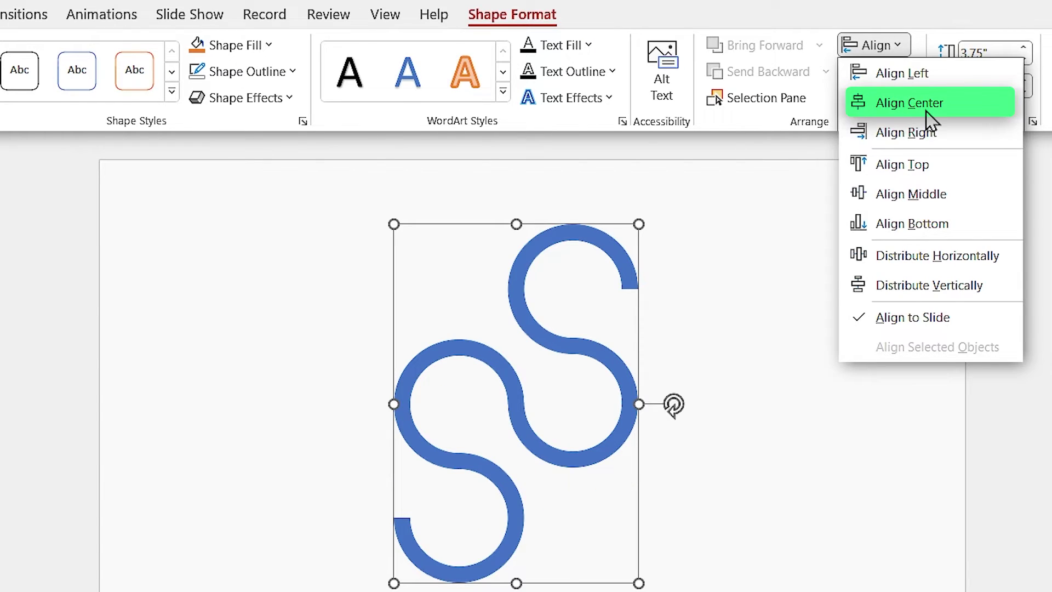
left_click(928, 104)
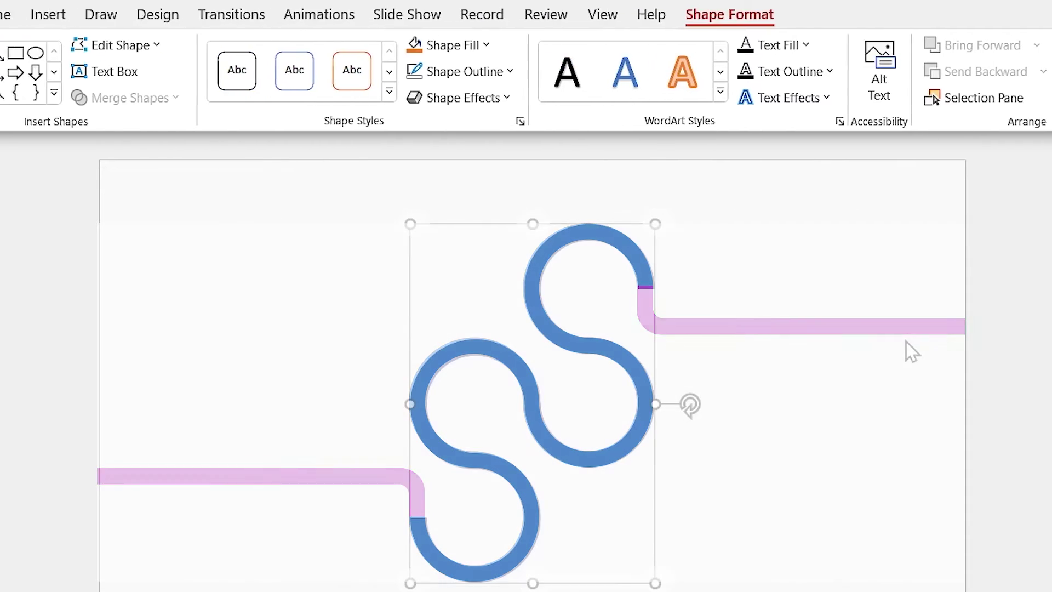
Step: Draw a rounded rectangle left of the S path and open its formatting settings
left_click(141, 15)
left_click(340, 82)
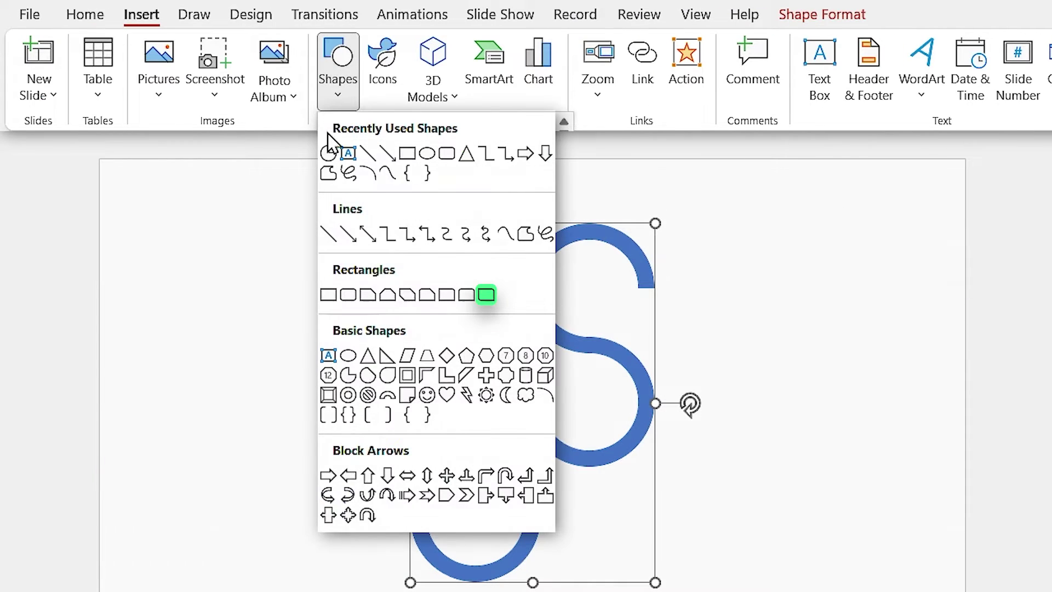
left_click(486, 295)
left_click_drag(140, 301, 362, 389)
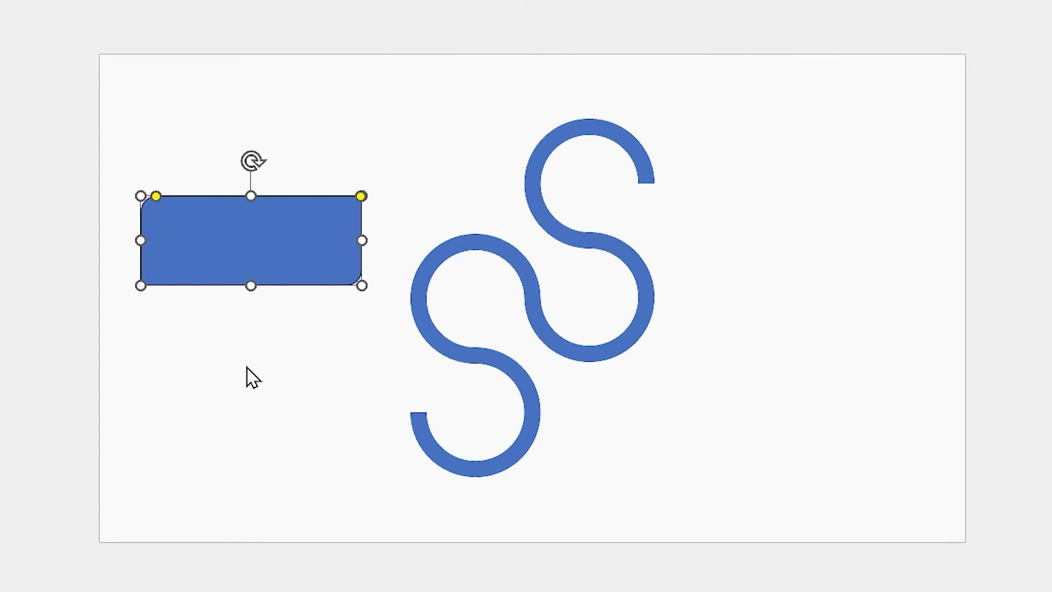
right_click(222, 233)
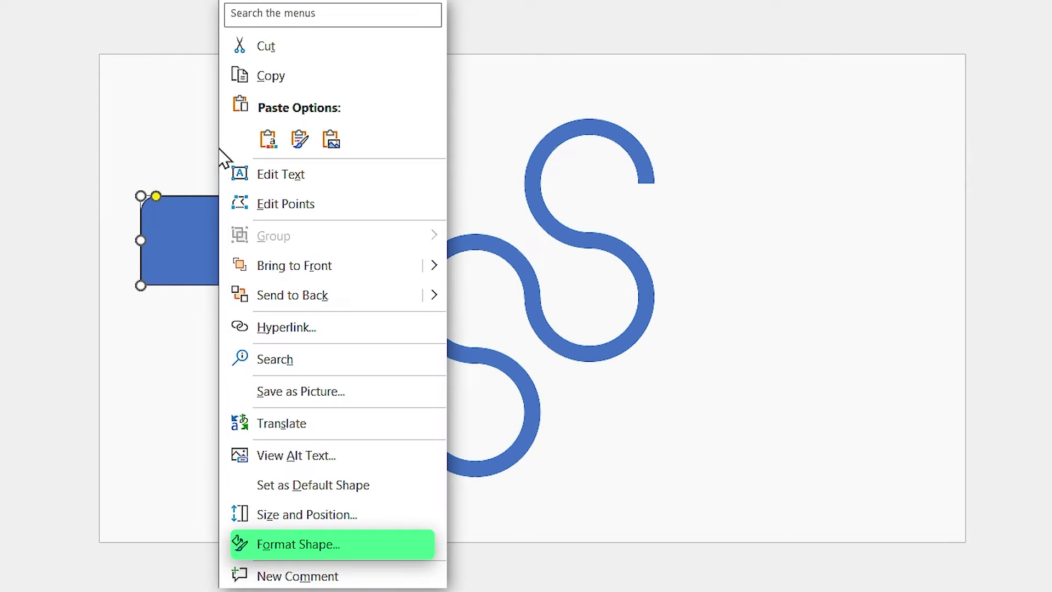
left_click(302, 544)
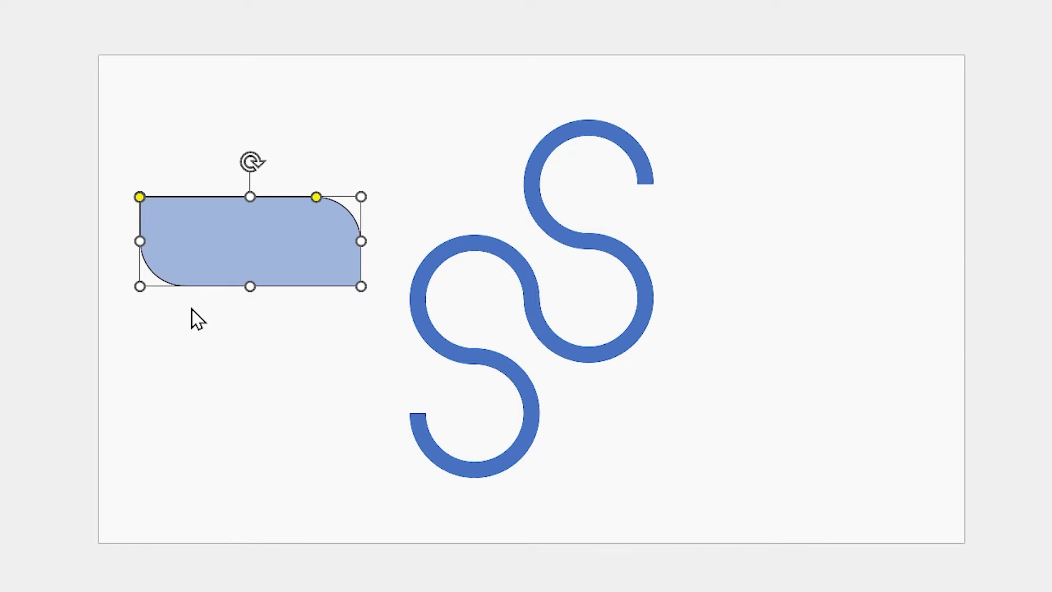
Step: Set the bar's height to 0.5" and stretch it from the left edge to the curve
left_click(992, 60)
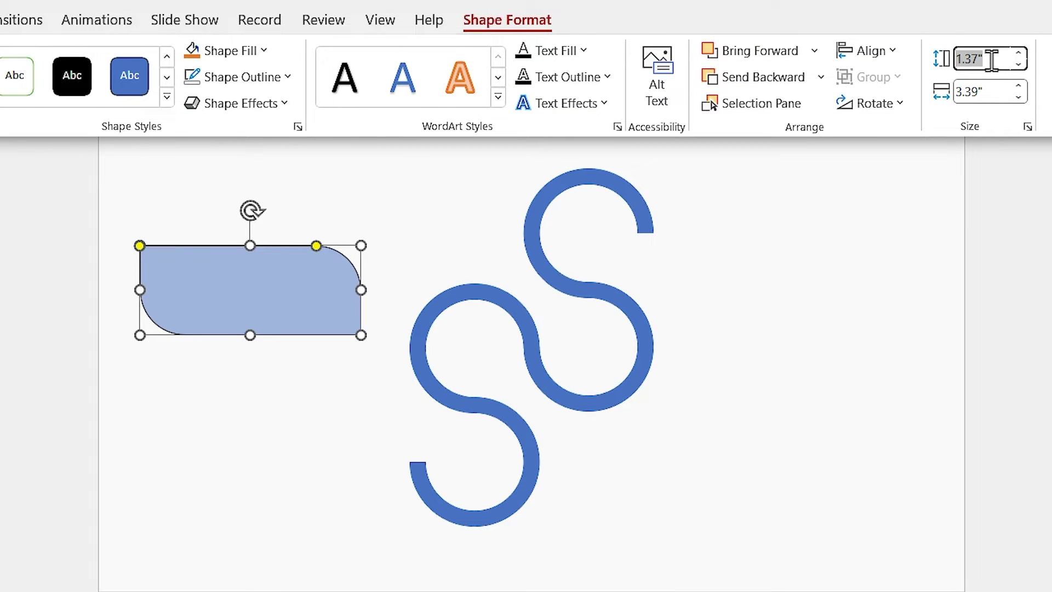
type("0.5")
key("Return")
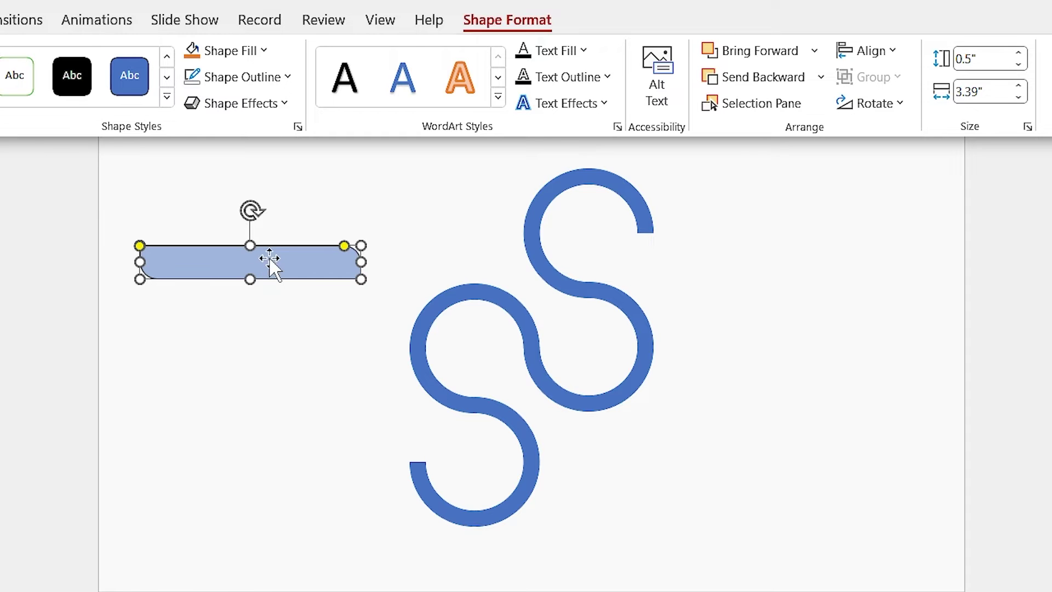
left_click_drag(272, 266, 232, 436)
left_click_drag(322, 434, 361, 446)
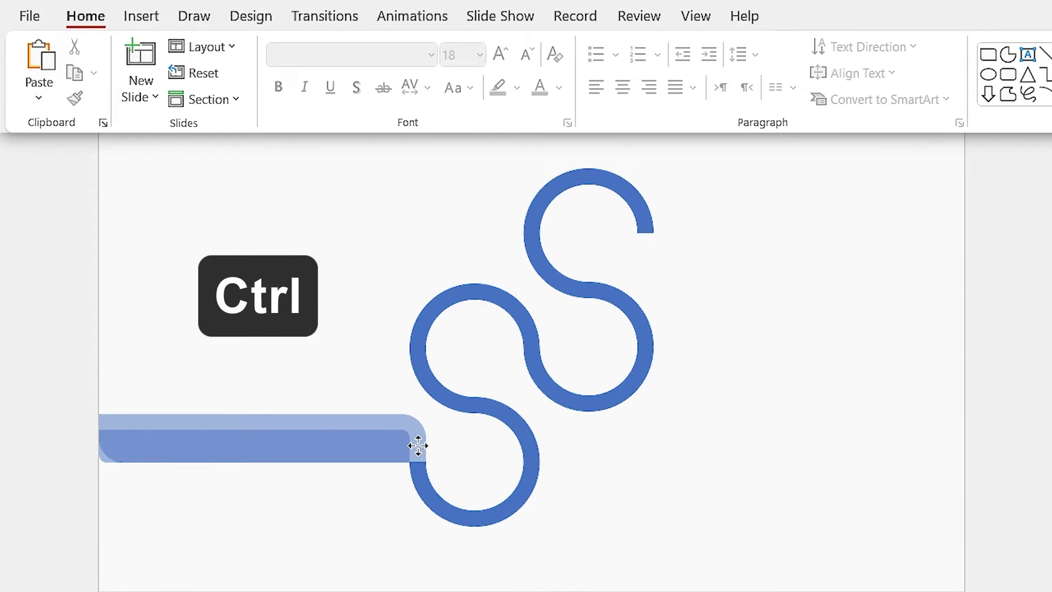
Step: Subtract one rounded rectangle from the other to leave a bent connector
left_click(418, 446, "ctrl")
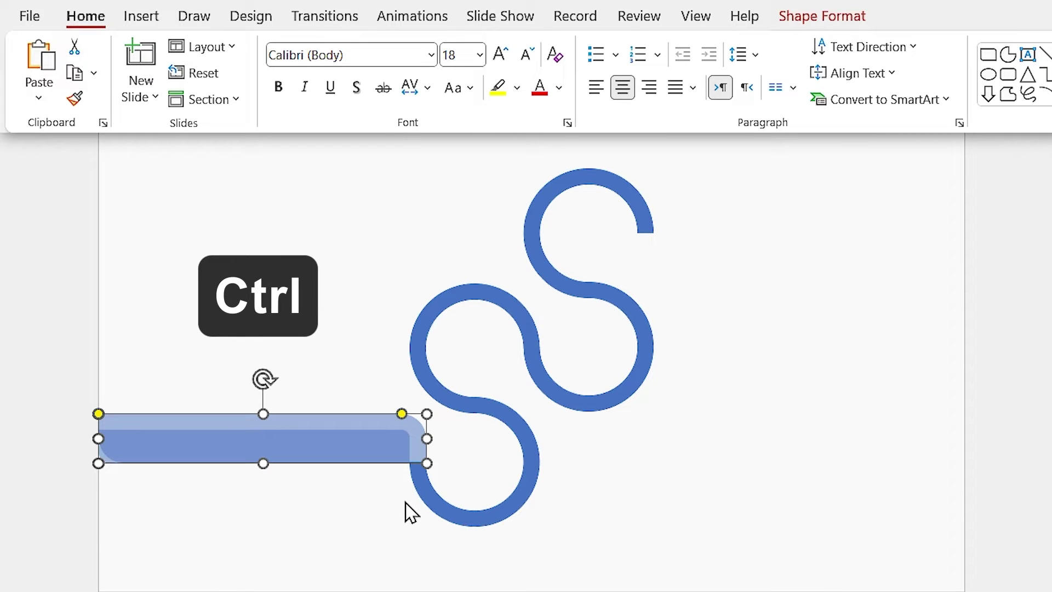
left_click(366, 456, "ctrl")
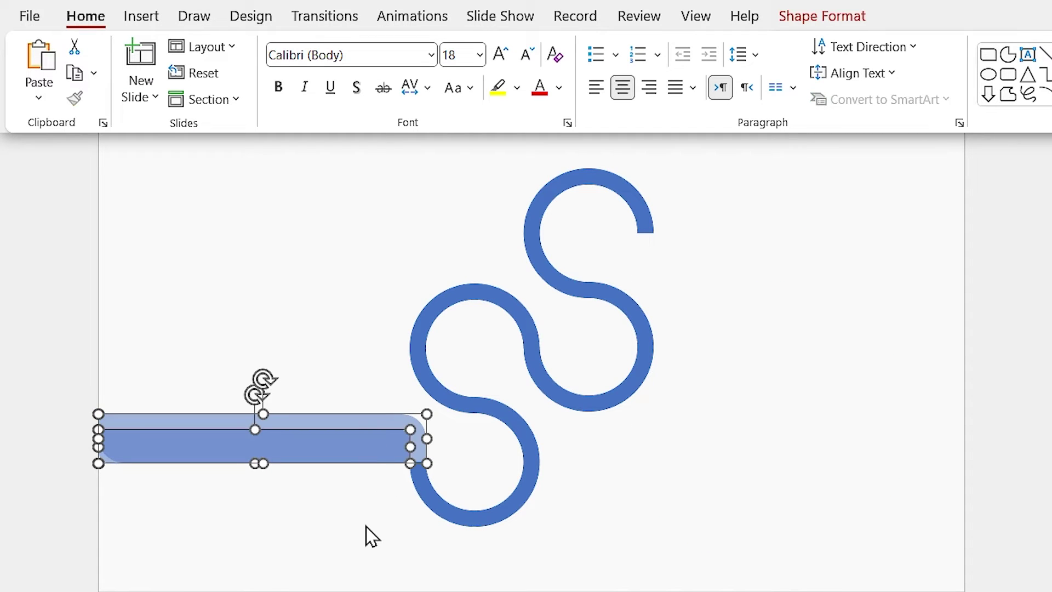
left_click(799, 22)
left_click(265, 100)
left_click(234, 242)
left_click(234, 242)
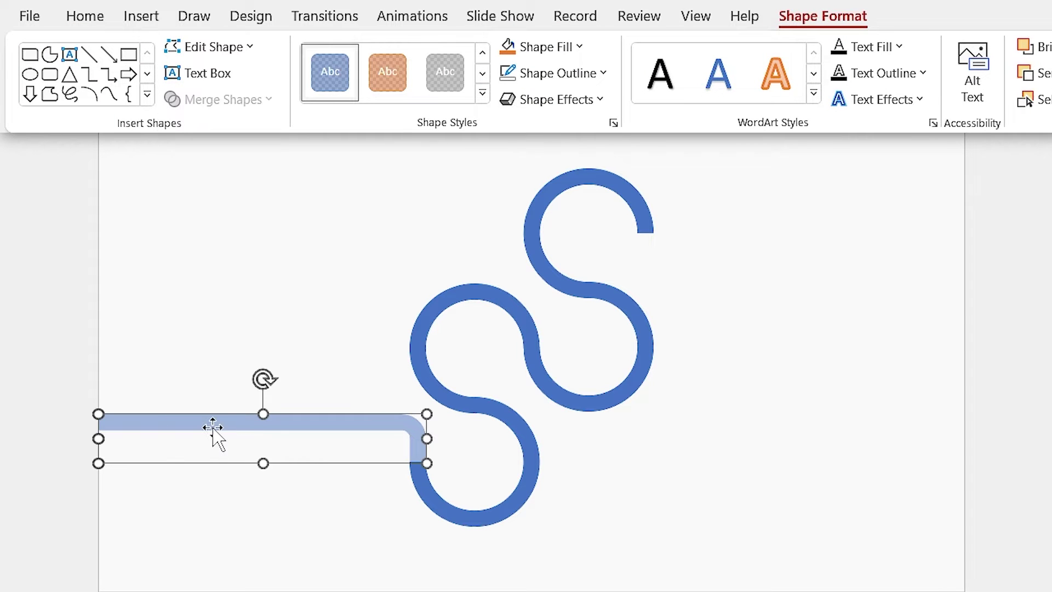
Step: Copy the connector, flip it horizontally and vertically, and attach it to the top loop
left_click_drag(212, 425, 718, 259)
left_click(1043, 77)
left_click(888, 100)
left_click(942, 211)
left_click(871, 101)
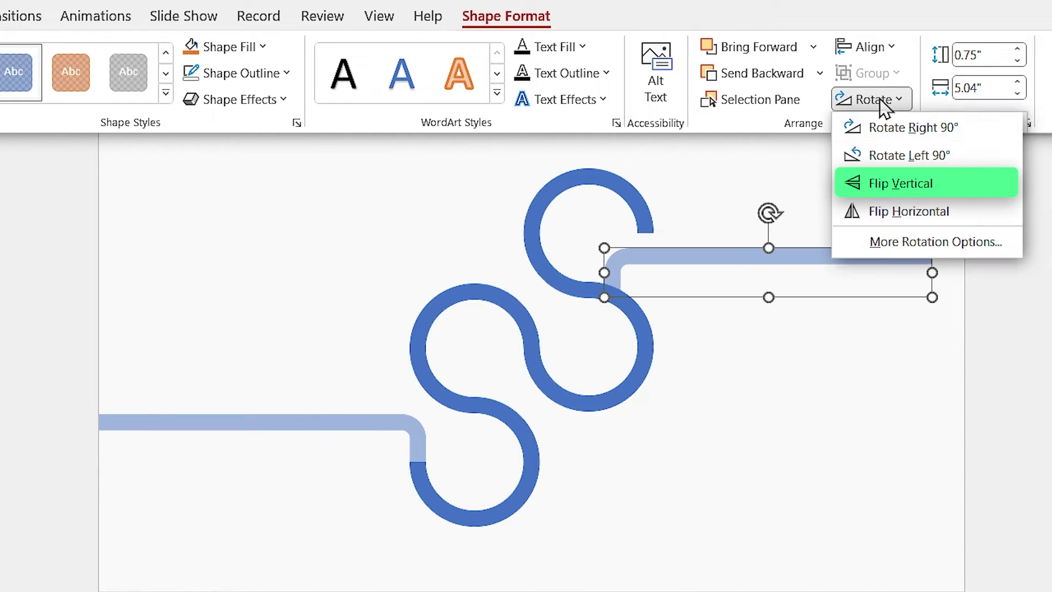
left_click(916, 184)
left_click_drag(660, 284, 693, 272)
Step: Select all shapes with Ctrl+A and Union them into one path
left_click(698, 469)
key("ctrl+a")
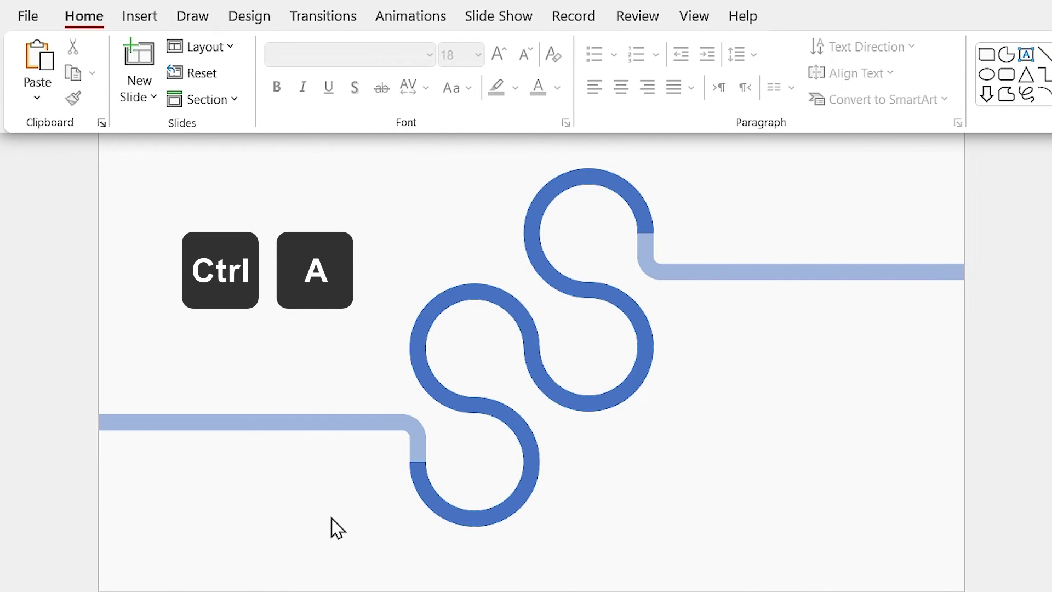
left_click(817, 18)
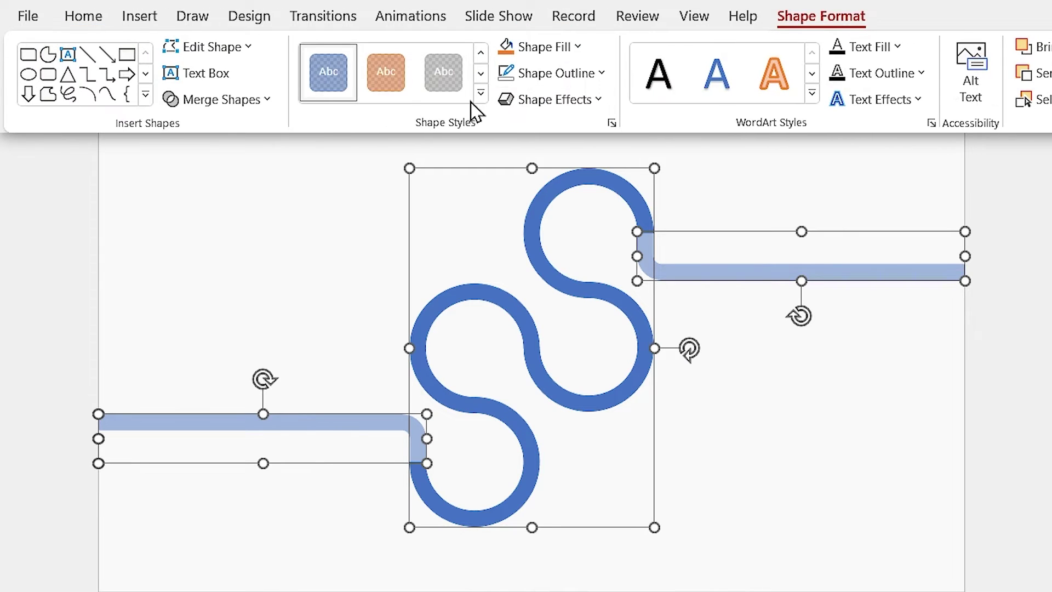
left_click(219, 99)
left_click(221, 134)
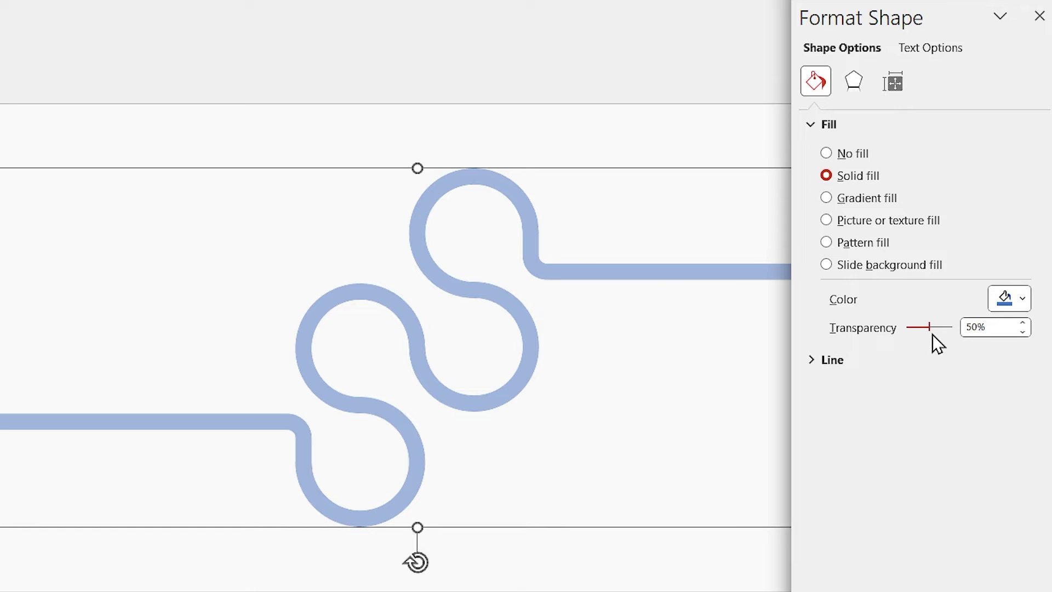
Step: Set the merged path's transparency to 0% and draw an oval at the upper left
left_click_drag(930, 328, 907, 327)
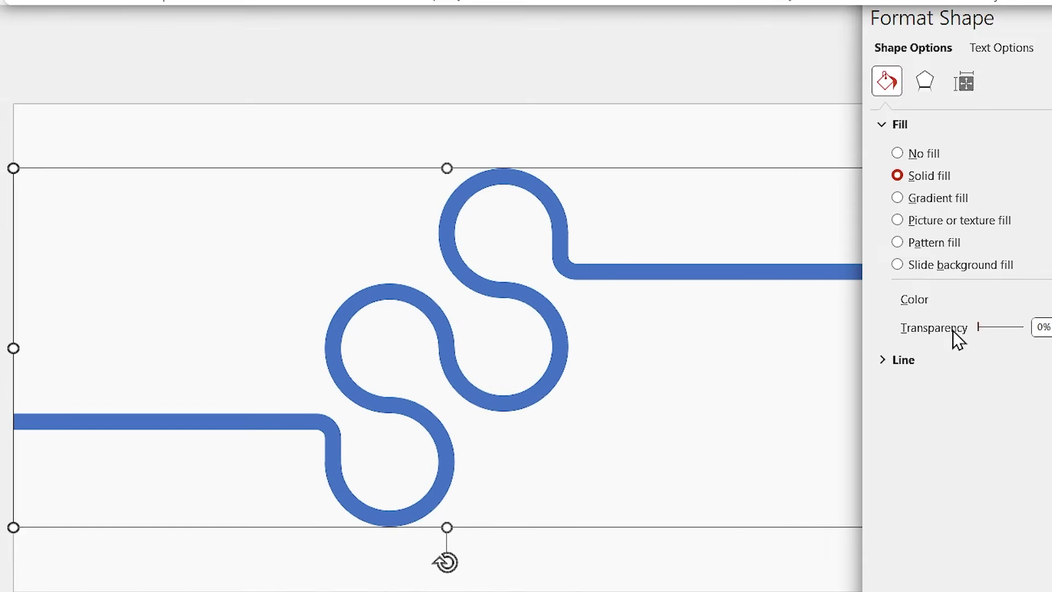
left_click(336, 104)
left_click(446, 157)
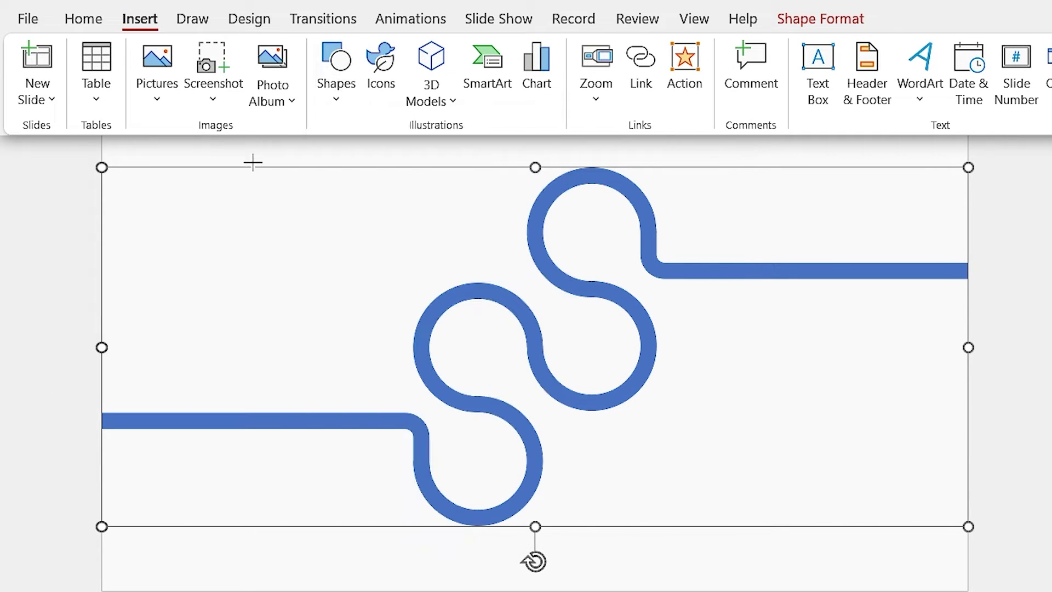
left_click_drag(245, 204, 346, 305)
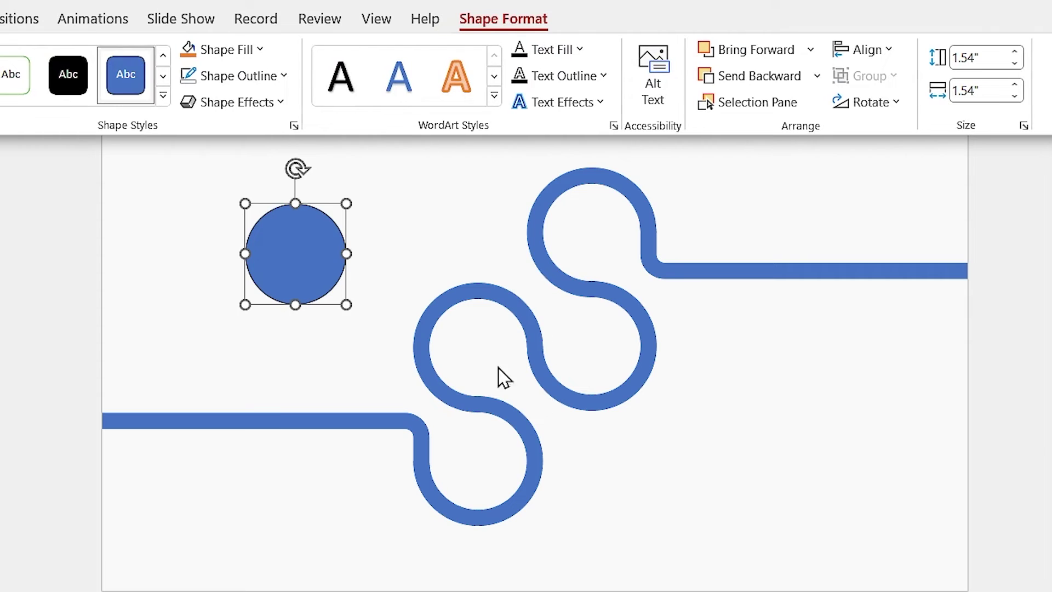
Step: Size the oval to a 1.25" circle and move it into the top loop
left_click(984, 59)
type("1.")
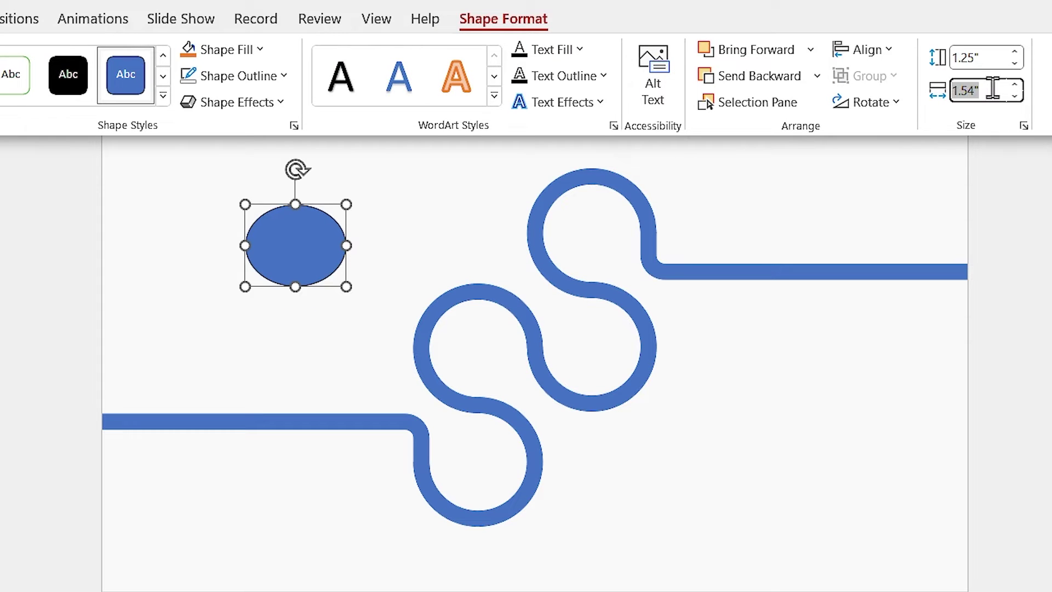
type("1.25")
key("Return")
left_click_drag(286, 246, 475, 461)
Step: Drop a circle copy into the bottom loop and draw a rounded rectangle beside the loops
left_click(583, 505)
left_click(141, 19)
left_click(338, 75)
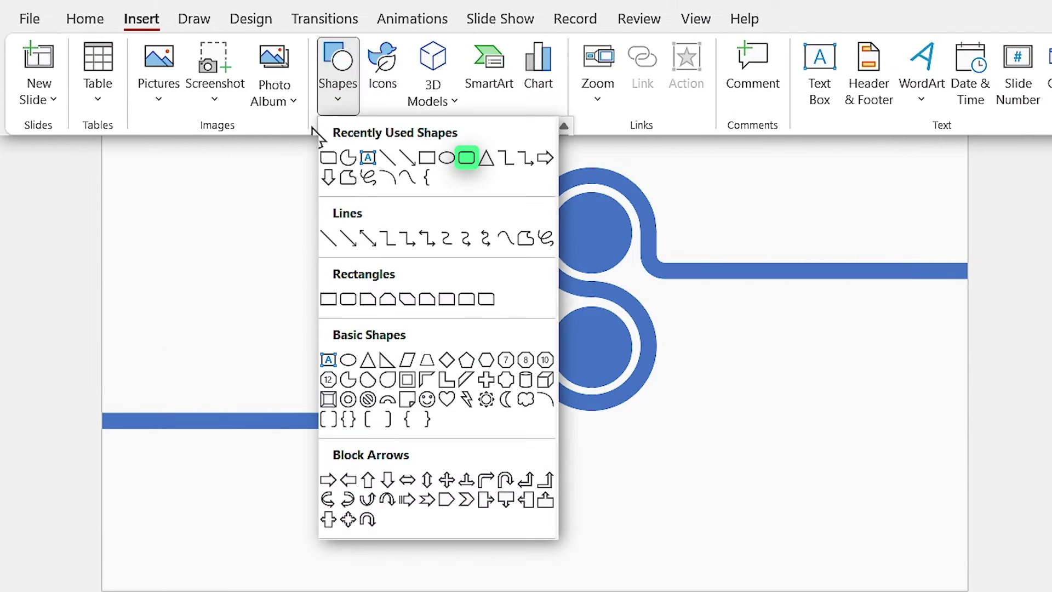
left_click(465, 162)
mouse_move(687, 360)
left_mouse_down()
mouse_move(893, 442)
mouse_move(841, 376)
mouse_move(833, 384)
left_mouse_up()
Step: Size the rounded rectangle pill to 1.15" × 3.15"
double_click(973, 57)
type("1.15")
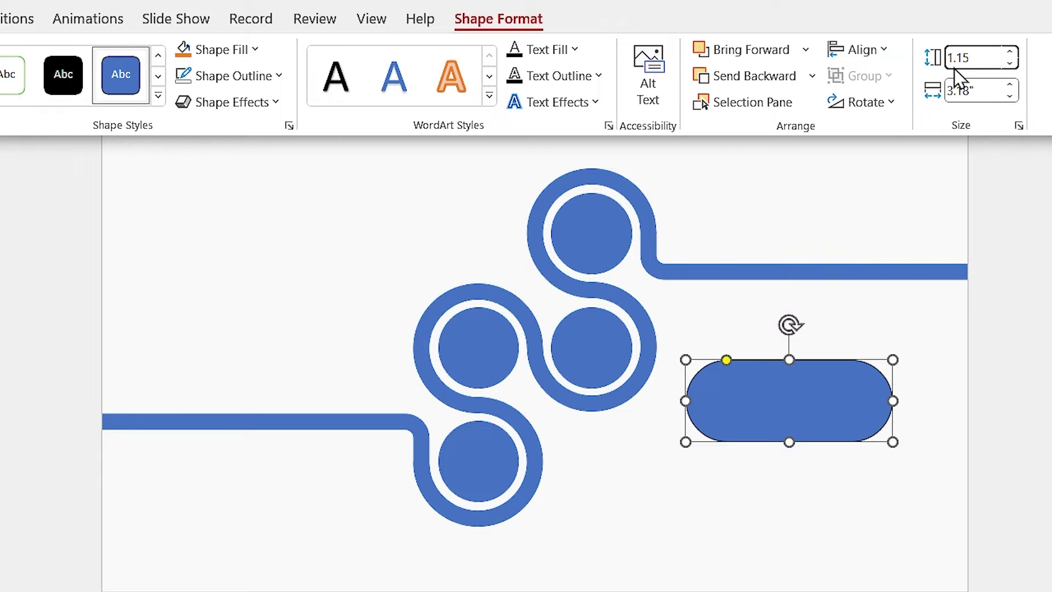
left_click(981, 91)
type("3.")
key("Return")
Step: Duplicate the middle-right circle downward and resize the copy to 1.5" × 1.5"
left_click_drag(584, 354, 649, 493)
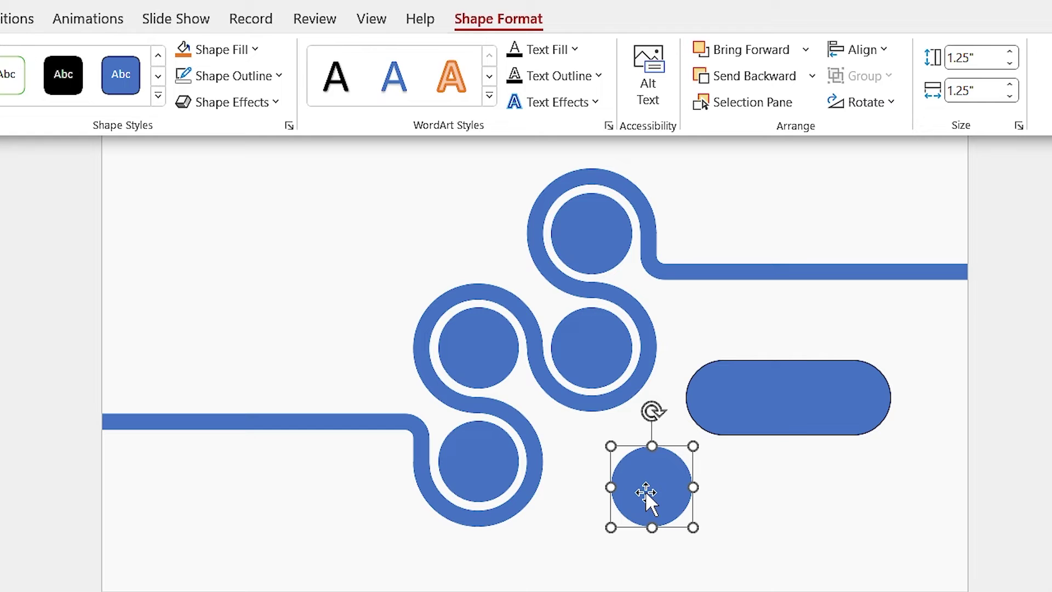
left_click(967, 57)
type("1.5")
left_click(971, 91)
type("1.5")
key("Return")
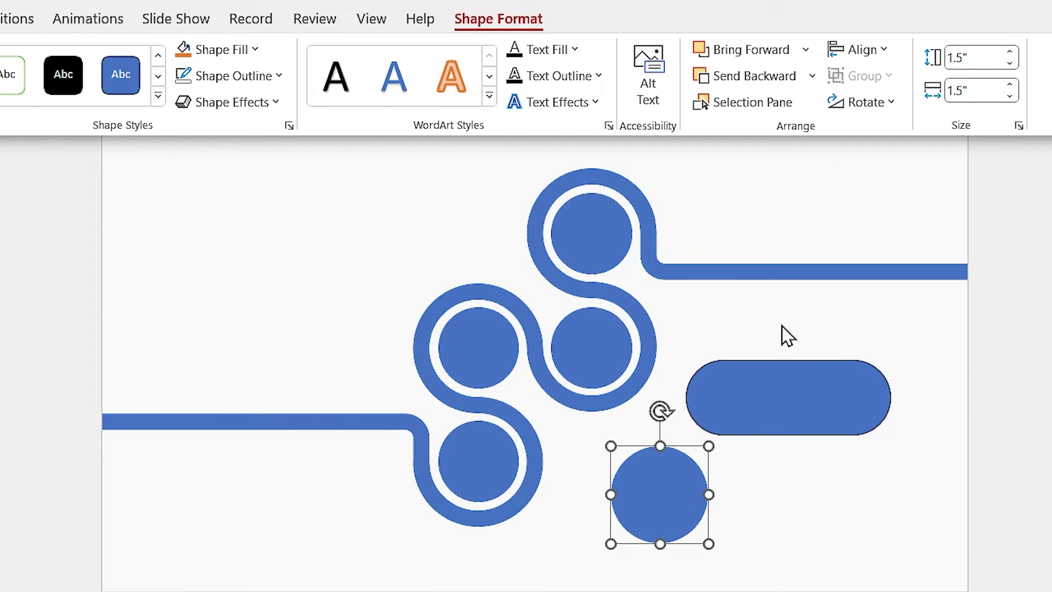
left_click(834, 537)
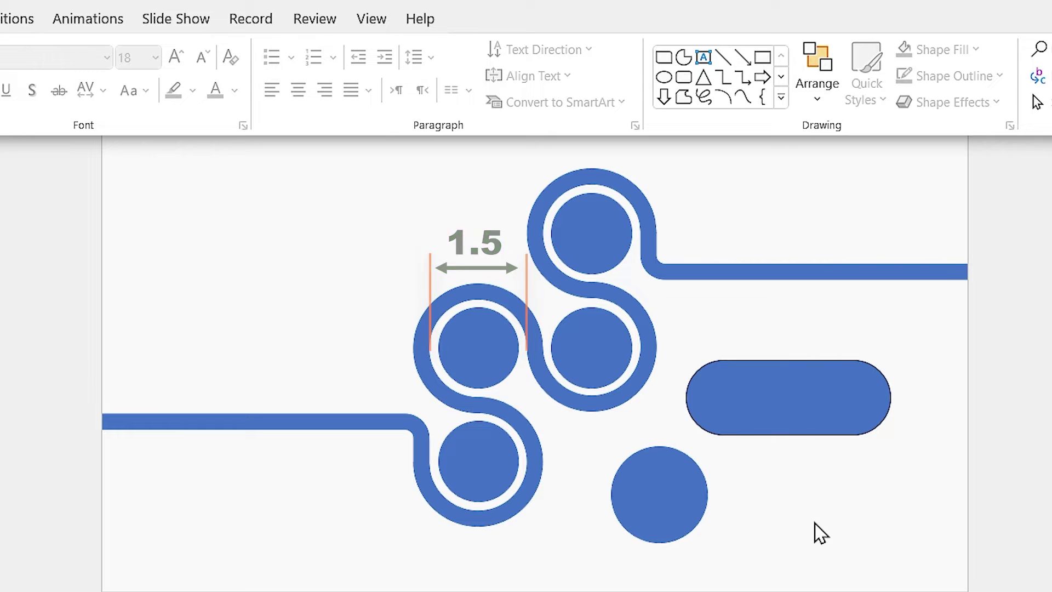
Step: Align the 1.5" circle and the pill by their middles and left edges
left_click(691, 500)
left_click(771, 431, "shift")
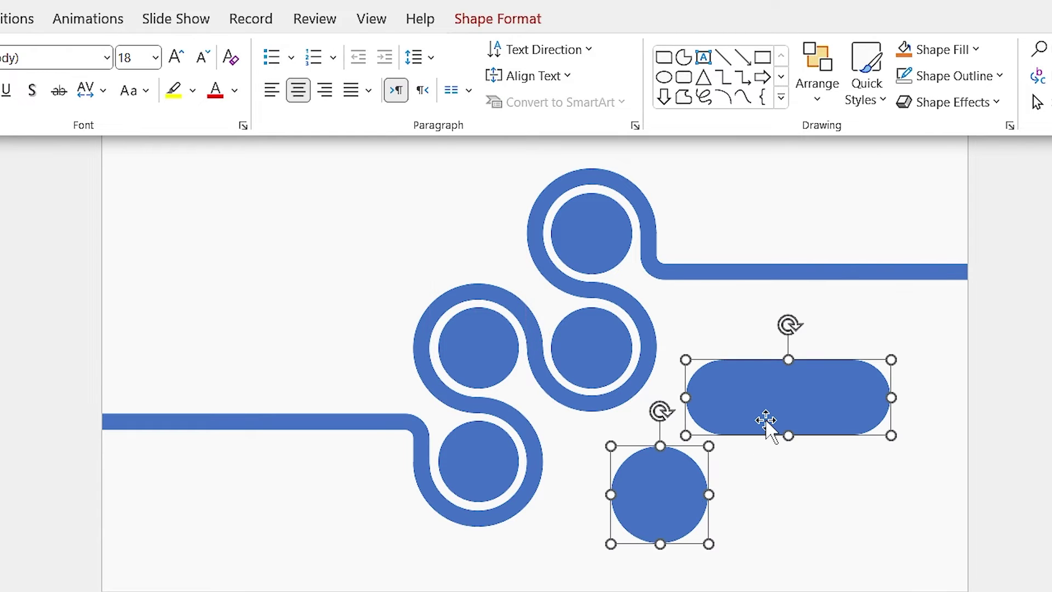
left_click(497, 19)
left_click(878, 53)
left_click(912, 197)
left_click(876, 59)
left_click(877, 77)
Step: Subtract the circle from the pill to notch it
left_click(934, 511)
left_click(767, 445)
left_click(643, 459, "shift")
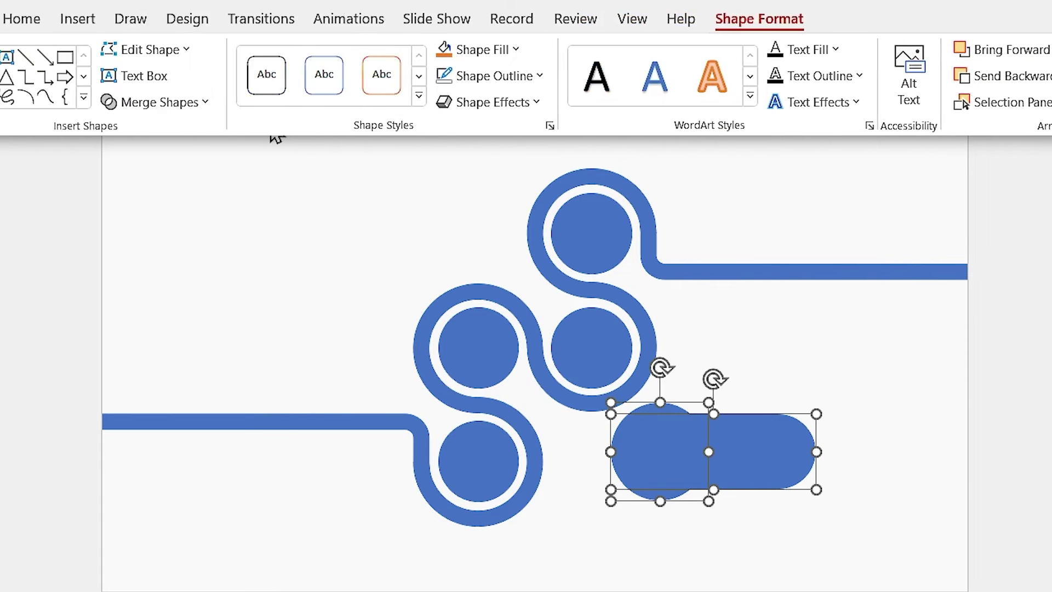
left_click(270, 106)
left_click(224, 244)
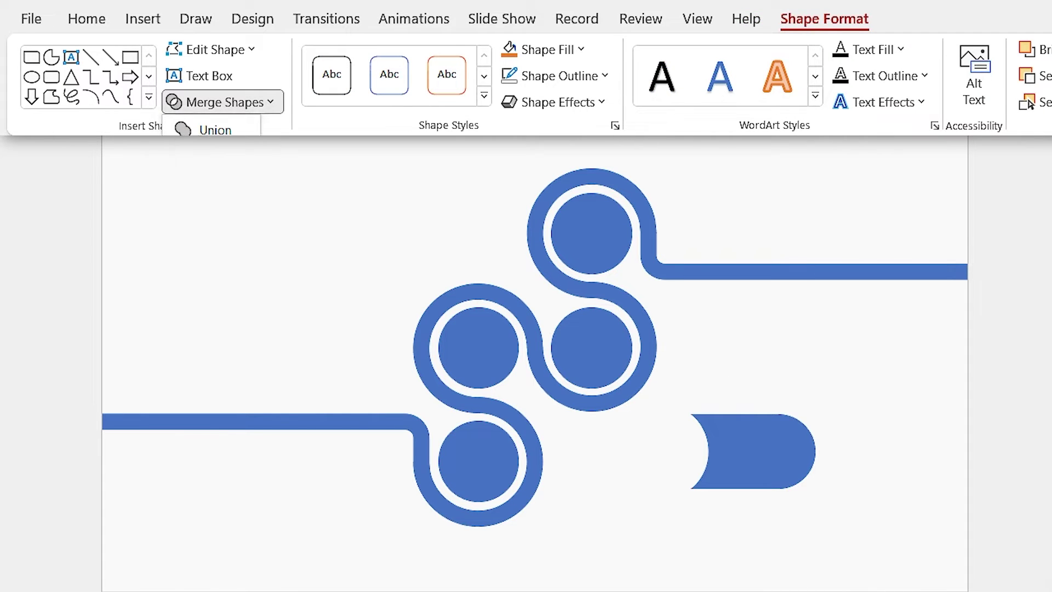
Step: Place notched pill copies beside the loop circles, flipping the two left copies horizontally
left_click_drag(756, 477, 324, 237)
left_click_drag(765, 465, 579, 464)
left_click_drag(789, 375, 682, 356)
left_click(324, 284)
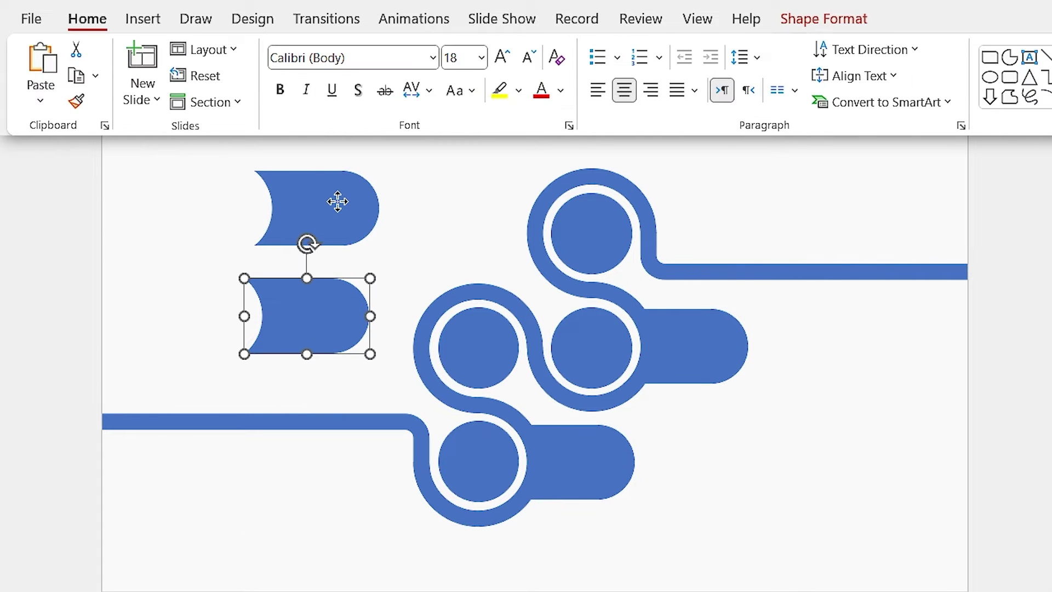
left_click(336, 199, "shift")
left_click(824, 18)
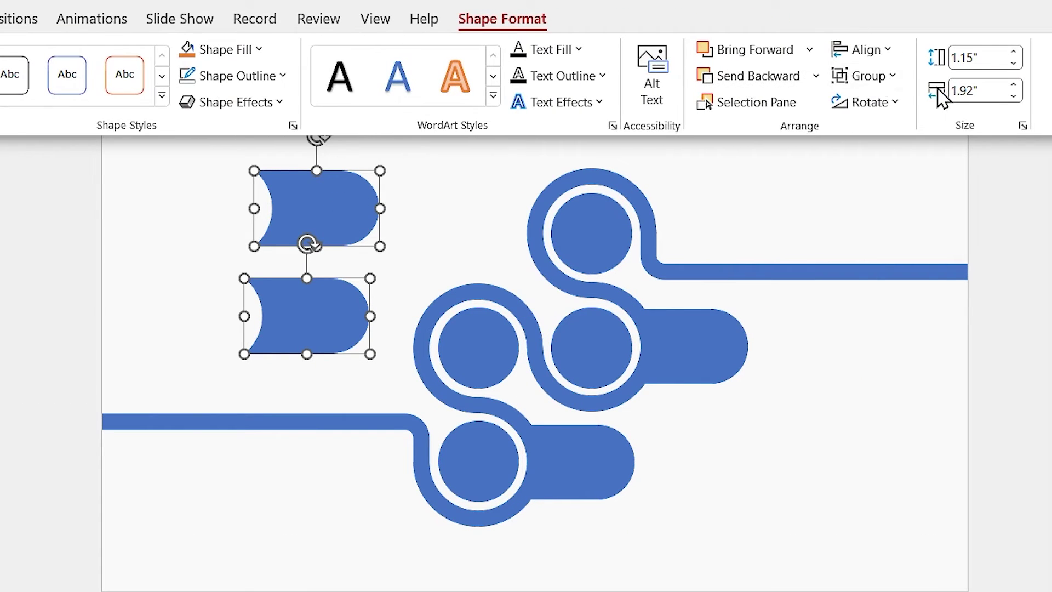
left_click(872, 102)
left_click(916, 215)
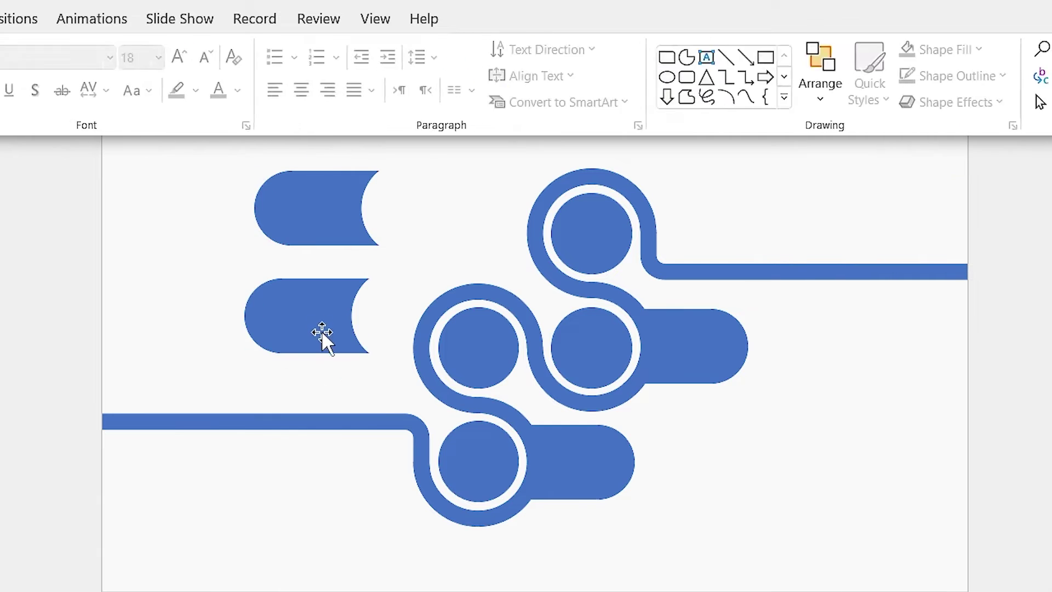
left_click_drag(322, 333, 361, 348)
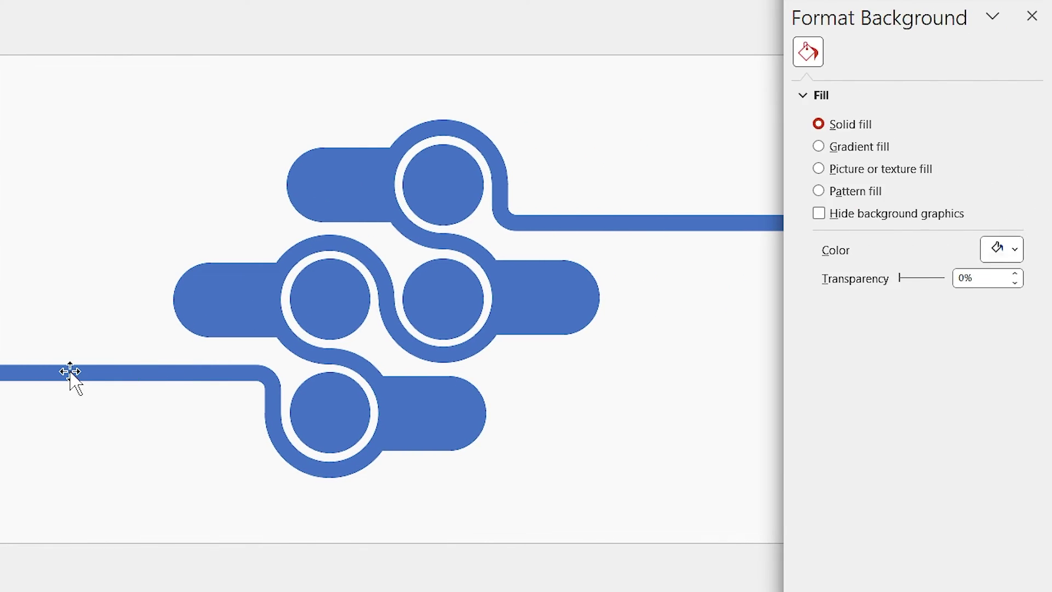
Step: Switch the maze path to a gradient fill and delete the 83% gradient stop
left_click(69, 371)
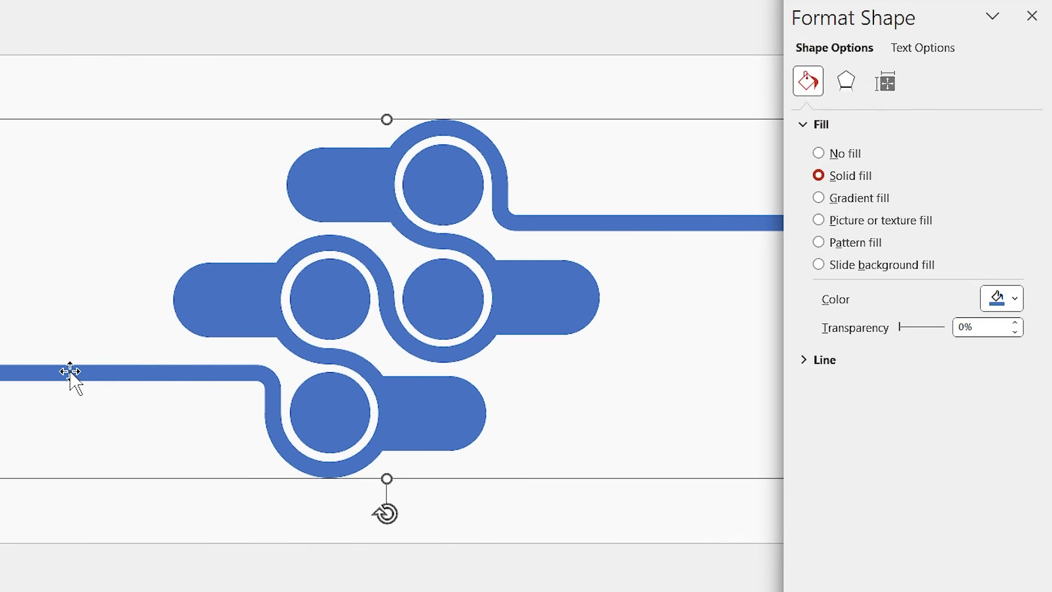
left_click(818, 198)
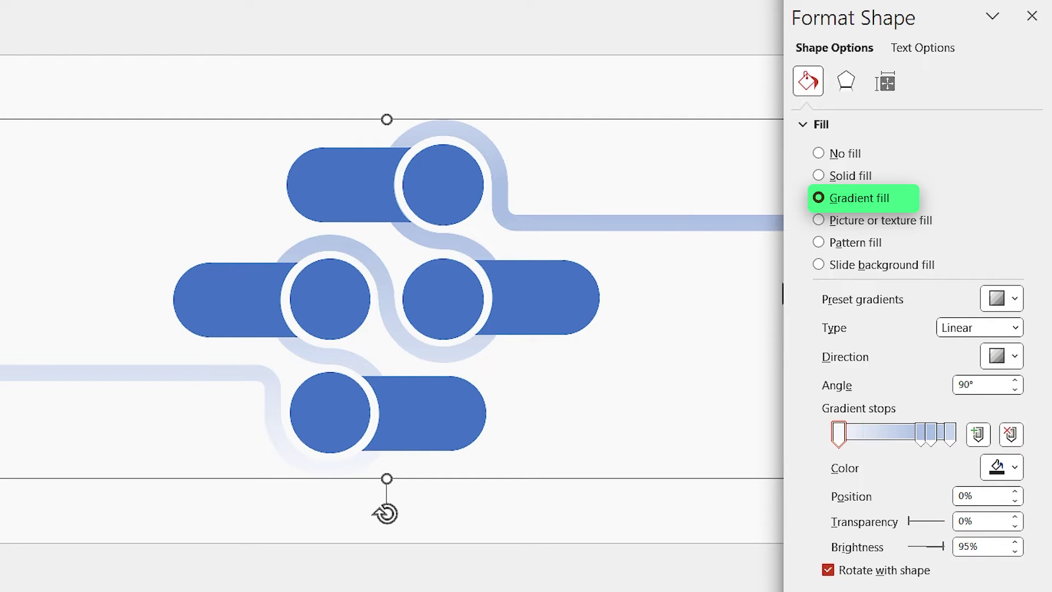
left_click(933, 442)
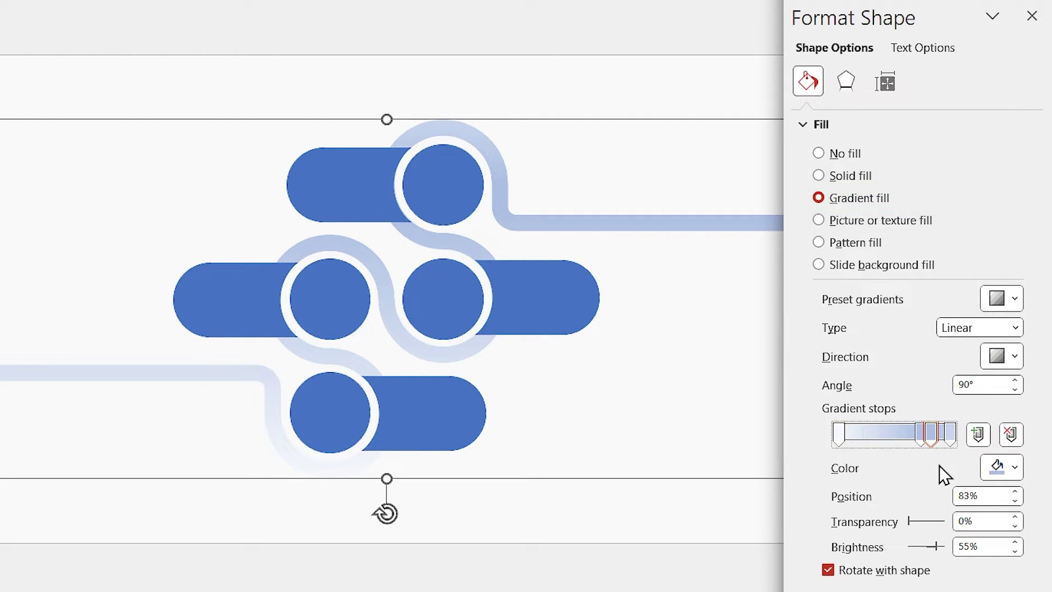
left_click(1010, 435)
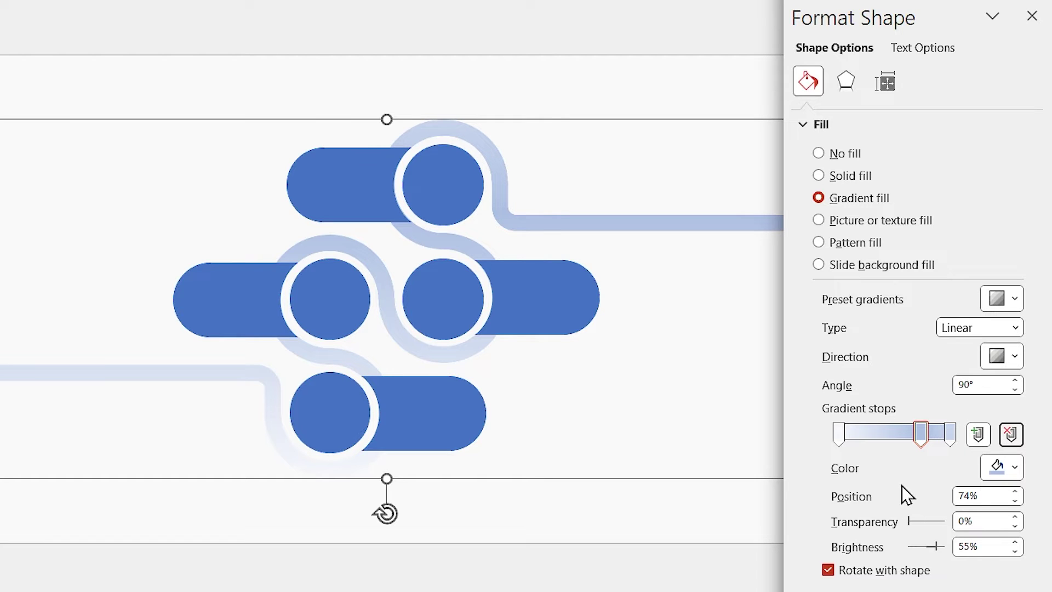
Step: Colour the first gradient stop teal and the 74% stop green
left_click(839, 433)
left_click(1004, 465)
left_click(955, 400)
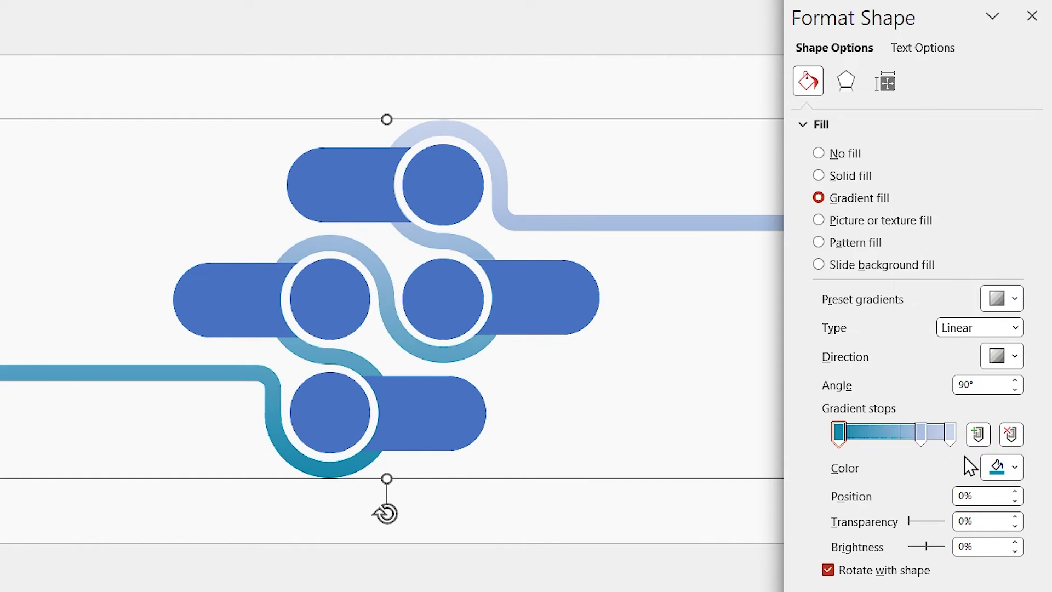
left_click(921, 434)
left_click(1015, 467)
left_click(948, 402)
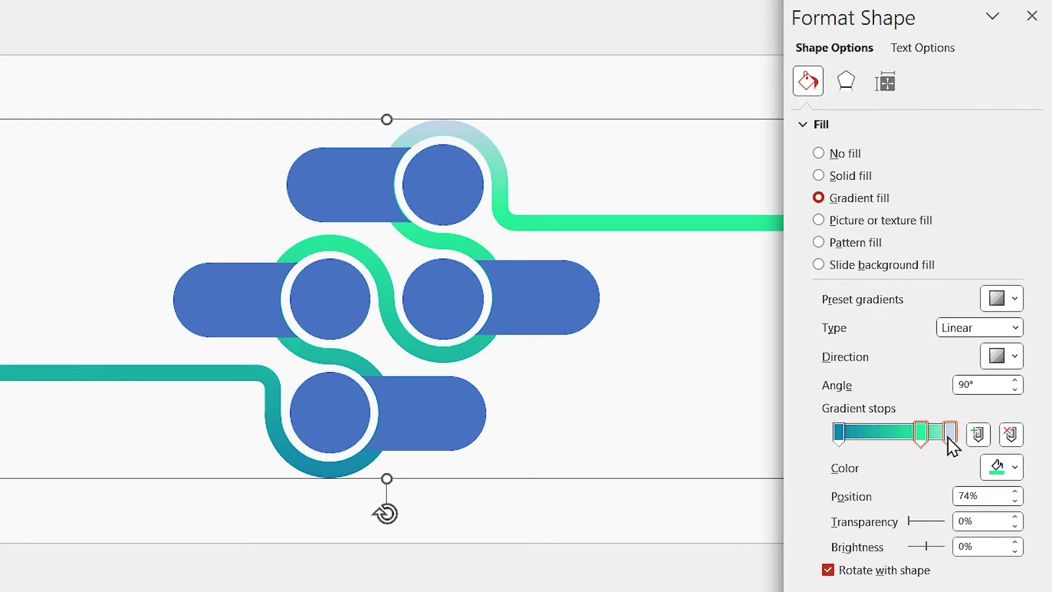
Step: Set the last gradient stop to the custom orange #FFA140
left_click(948, 434)
left_click(997, 466)
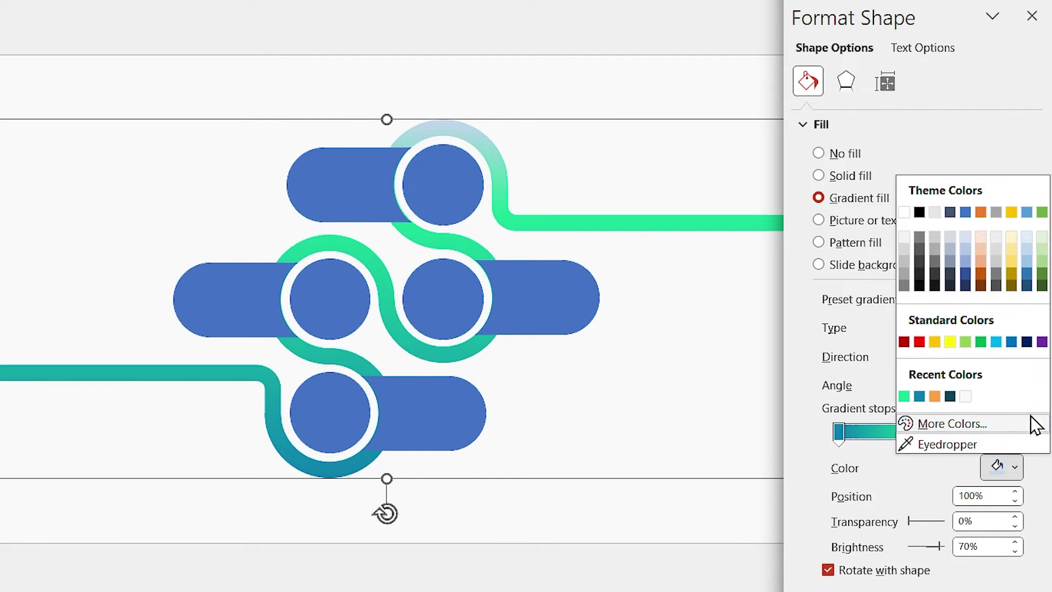
left_click(1014, 427)
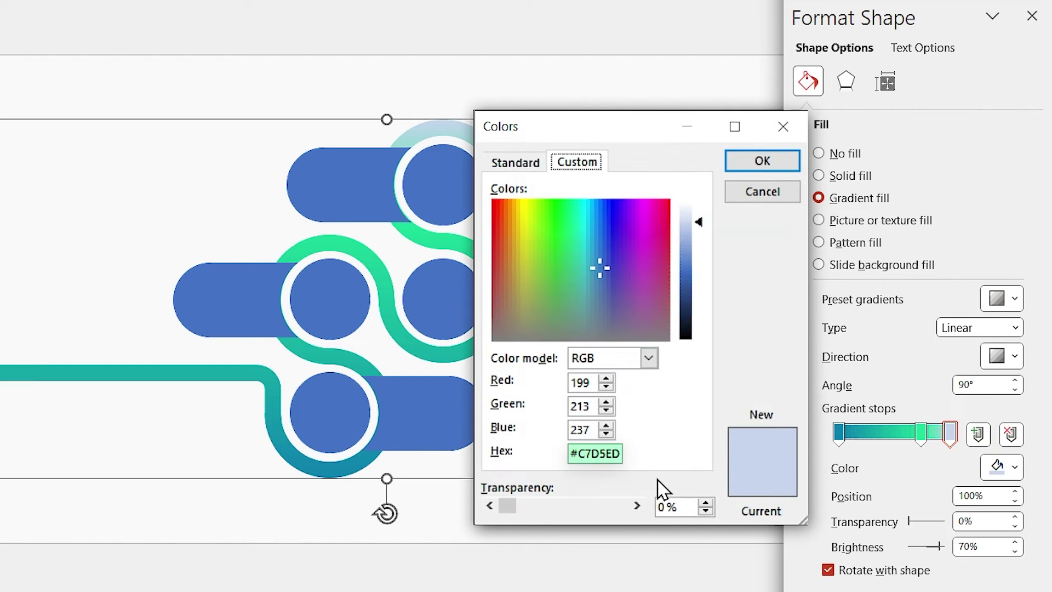
double_click(593, 453)
type("FFA140")
left_click(746, 164)
Step: Move the teal and green stops to about 35% and 64%, and set the direction to 315°
left_click(839, 433)
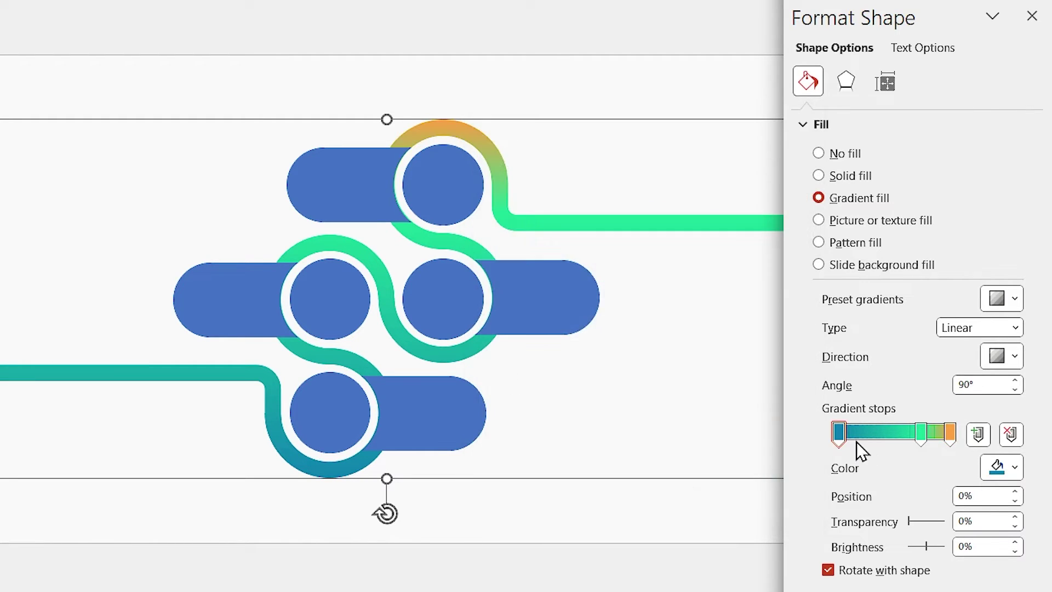
left_click_drag(843, 438, 911, 451)
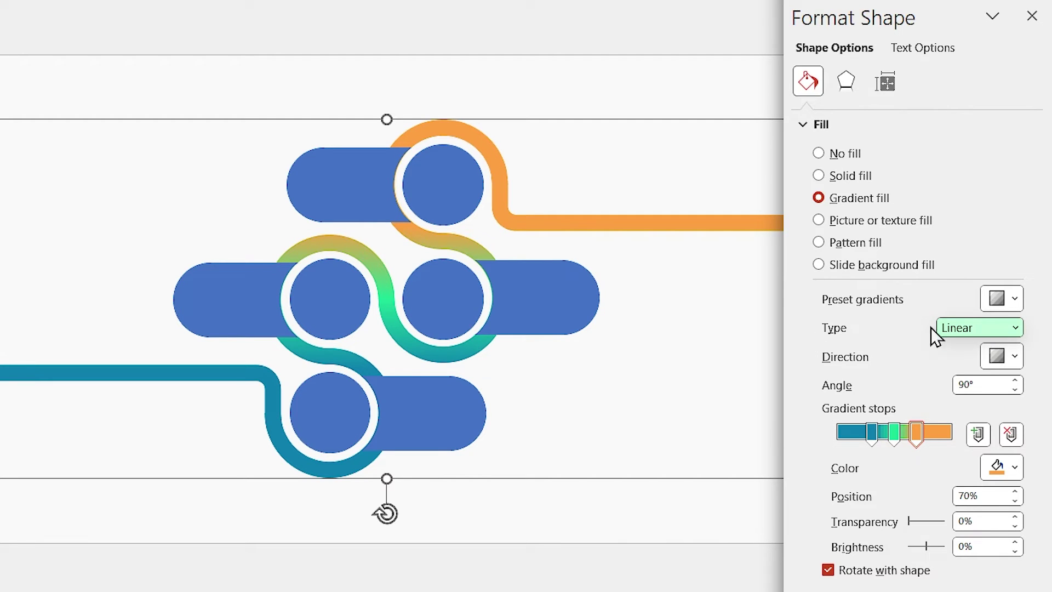
left_click(999, 355)
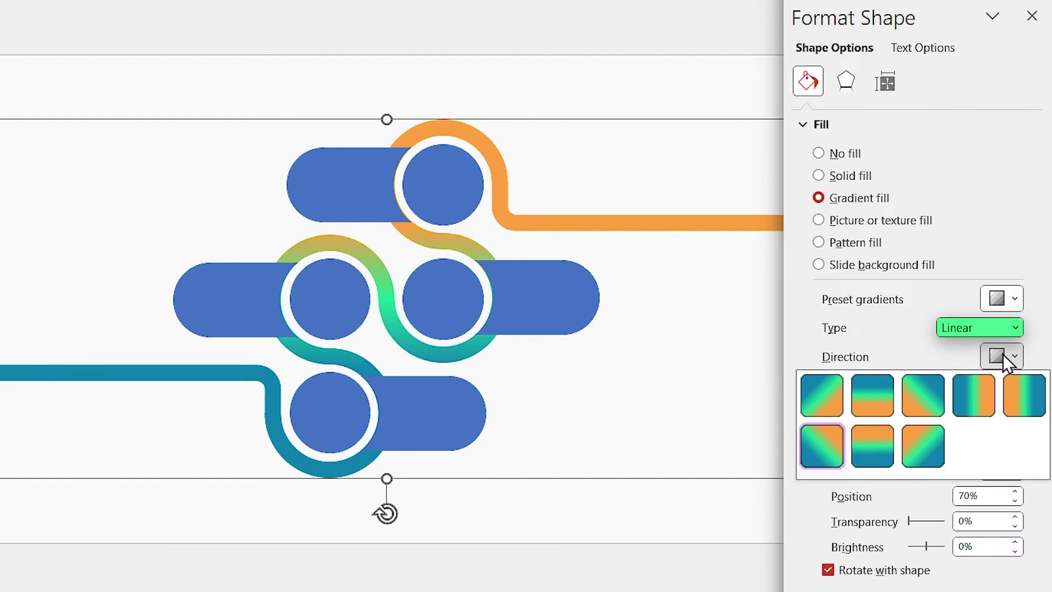
left_click(827, 444)
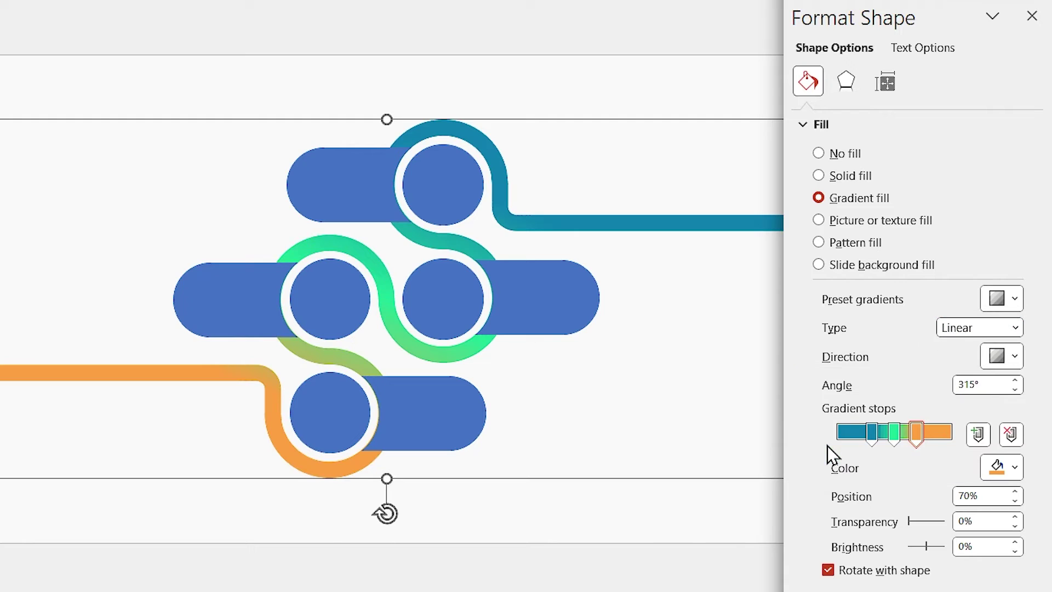
Step: Fill all four pill tabs with a dark teal solid colour
left_click(430, 416)
left_click(547, 298, "ctrl")
left_click(241, 293, "ctrl")
left_click(366, 189, "ctrl")
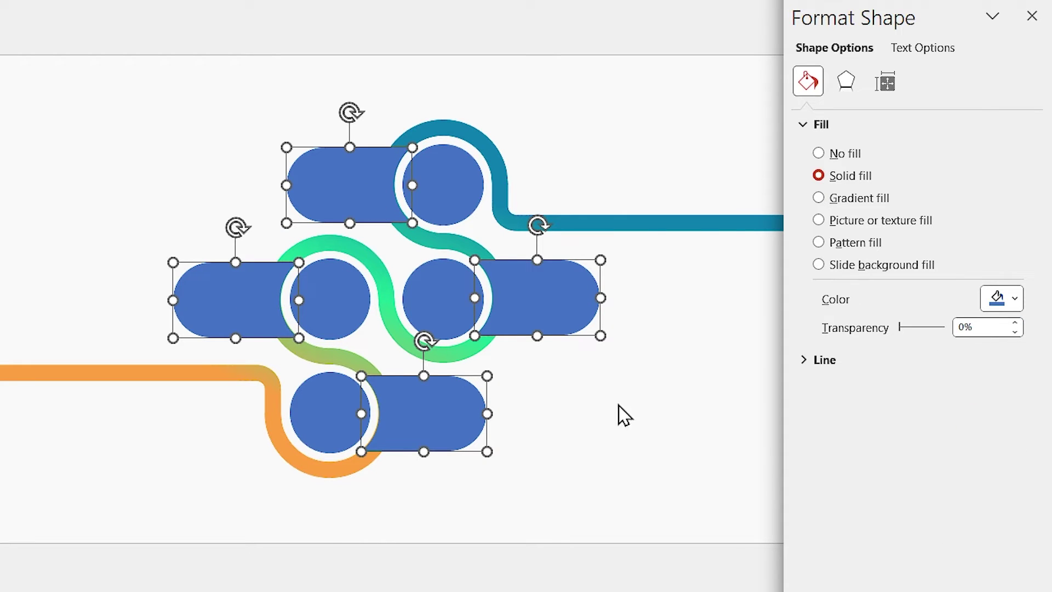
left_click(1014, 299)
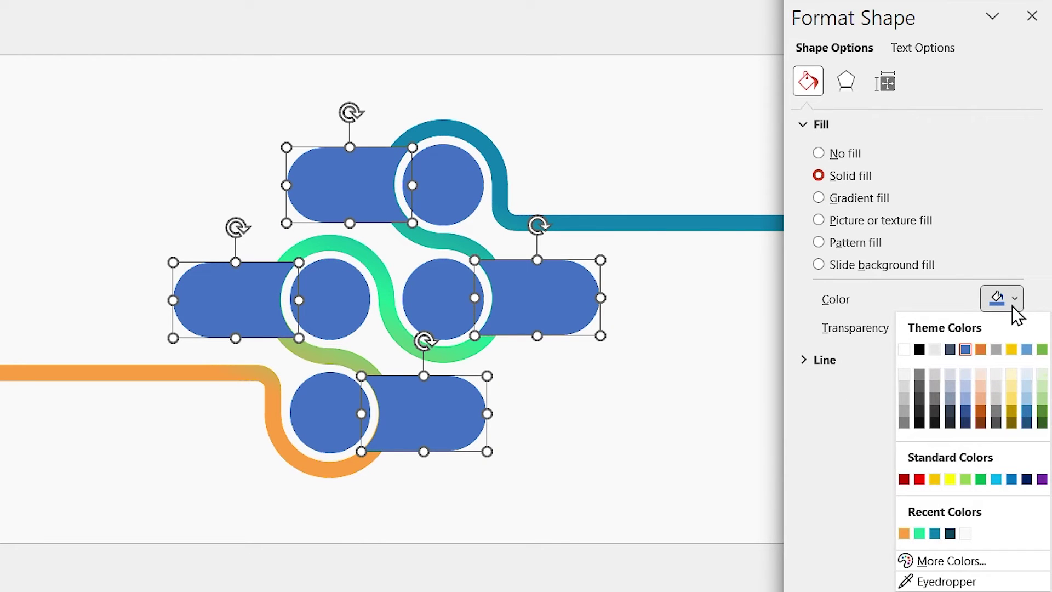
left_click(950, 533)
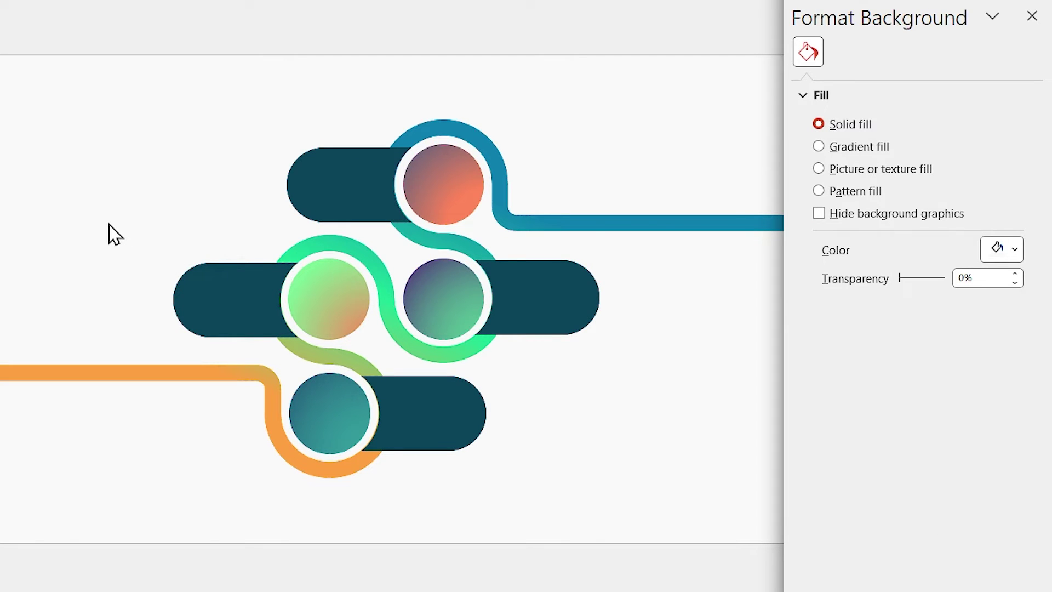
Step: Check the gradient fill on the top, right-middle, left-middle and bottom circles
left_click(440, 182)
left_click(447, 308)
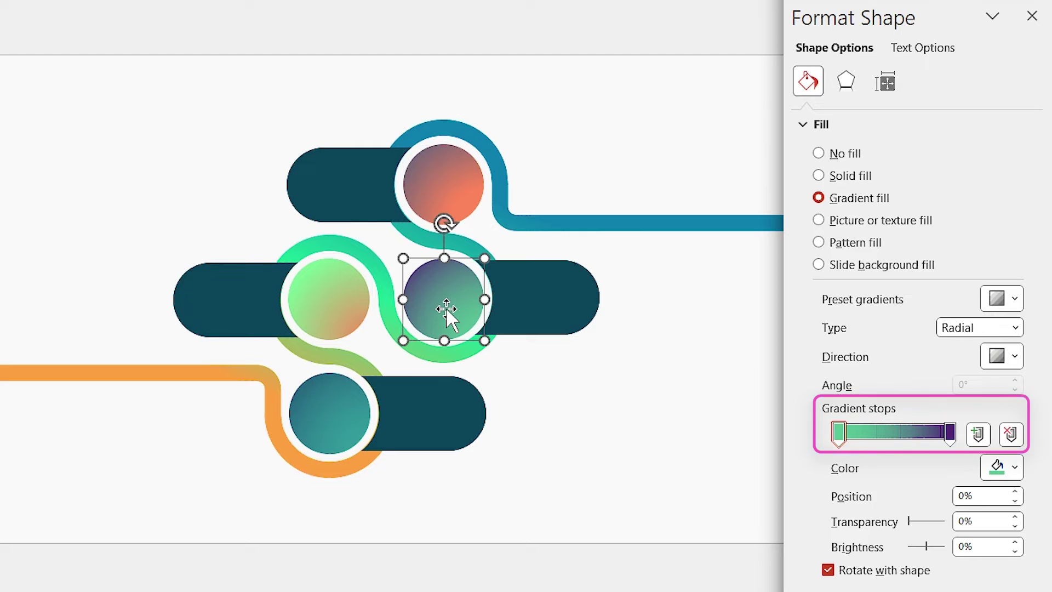
left_click(326, 320)
left_click(322, 392)
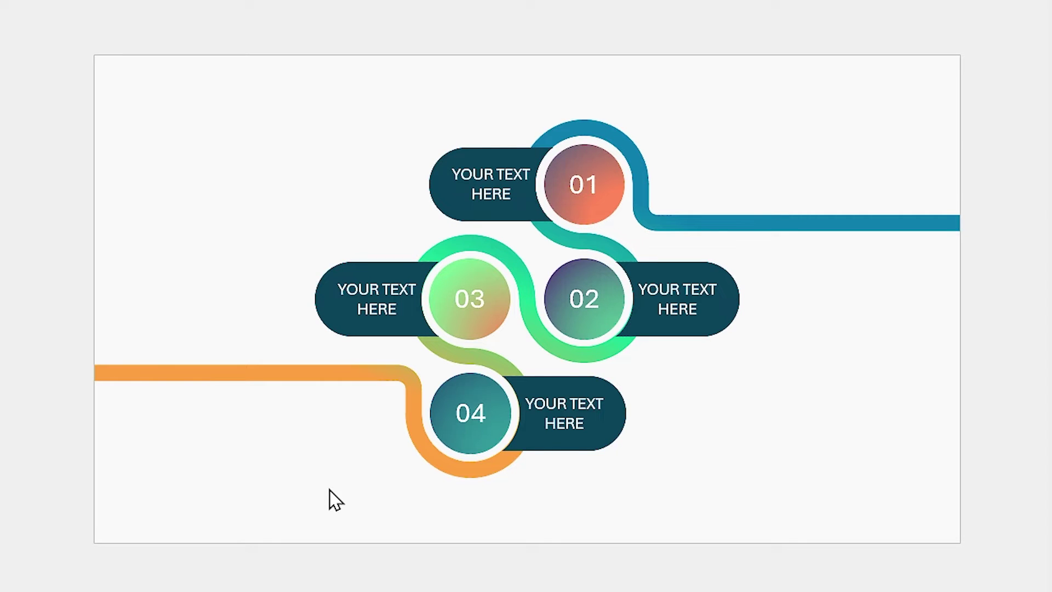
Step: Apply the Lilita One font to all eight pills and circles for steps 01–04
left_click(526, 439, "ctrl")
left_click(464, 436, "ctrl")
left_click(707, 323, "ctrl")
left_click(594, 329, "ctrl")
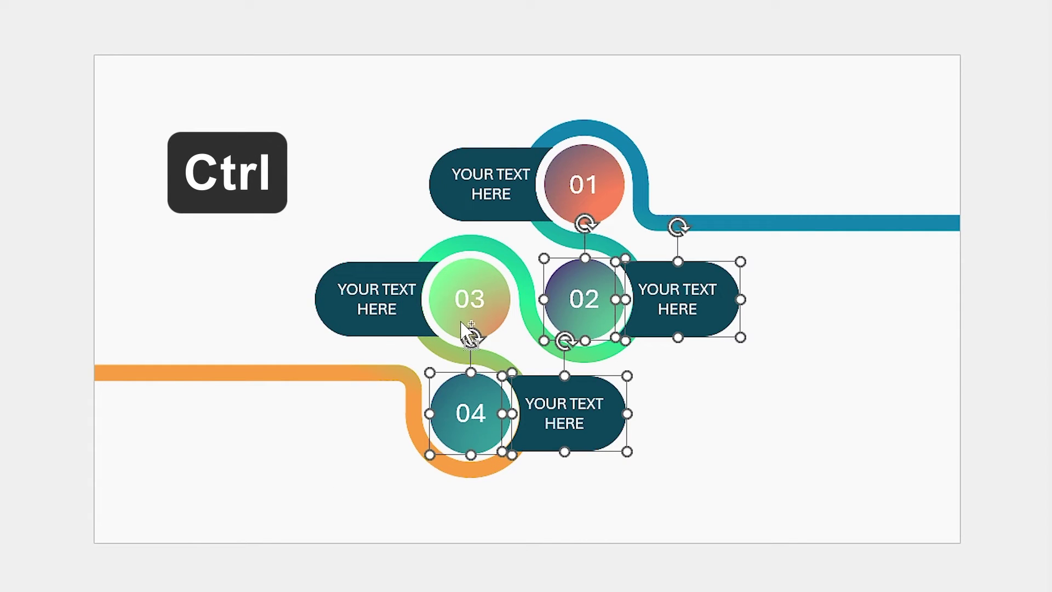
left_click(465, 329, "ctrl")
left_click(404, 285, "ctrl")
left_click(482, 181, "ctrl")
left_click(591, 206, "ctrl")
left_click(364, 44)
type("Lilita One")
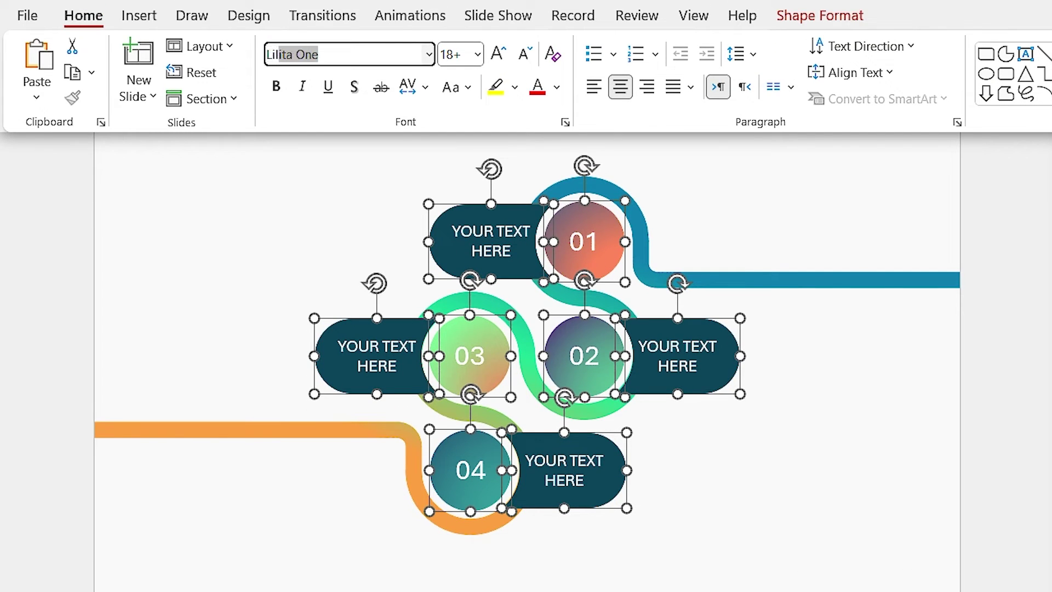
key("Return")
left_click(247, 207)
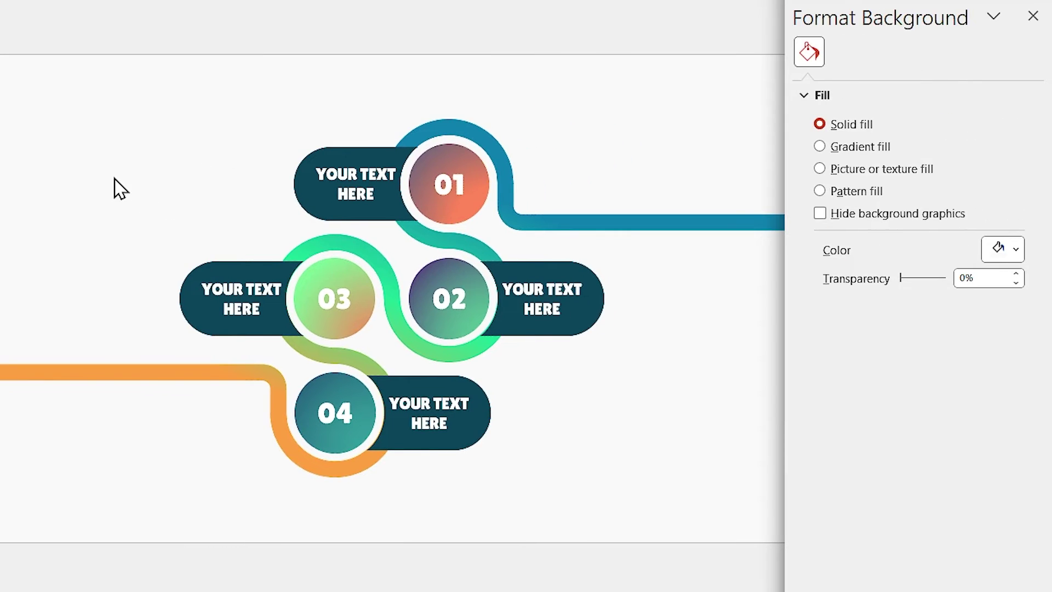
Step: Apply the basic outer shadow preset to all shapes, with 25 pt blur and 12 pt distance
key("ctrl+a")
left_click(845, 88)
left_click(836, 127)
left_click(1002, 152)
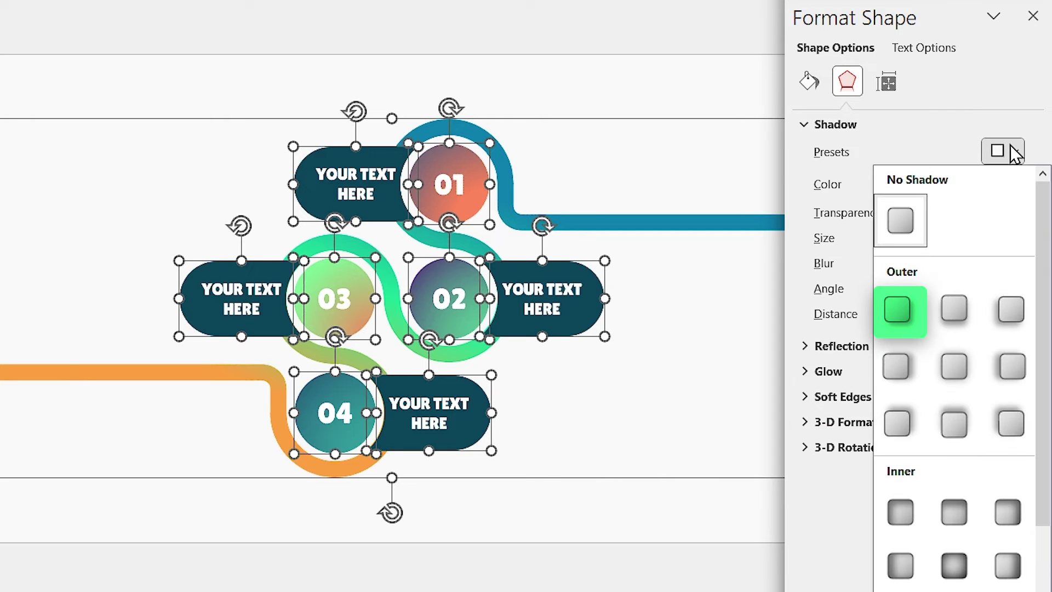
left_click(896, 308)
left_click(862, 252)
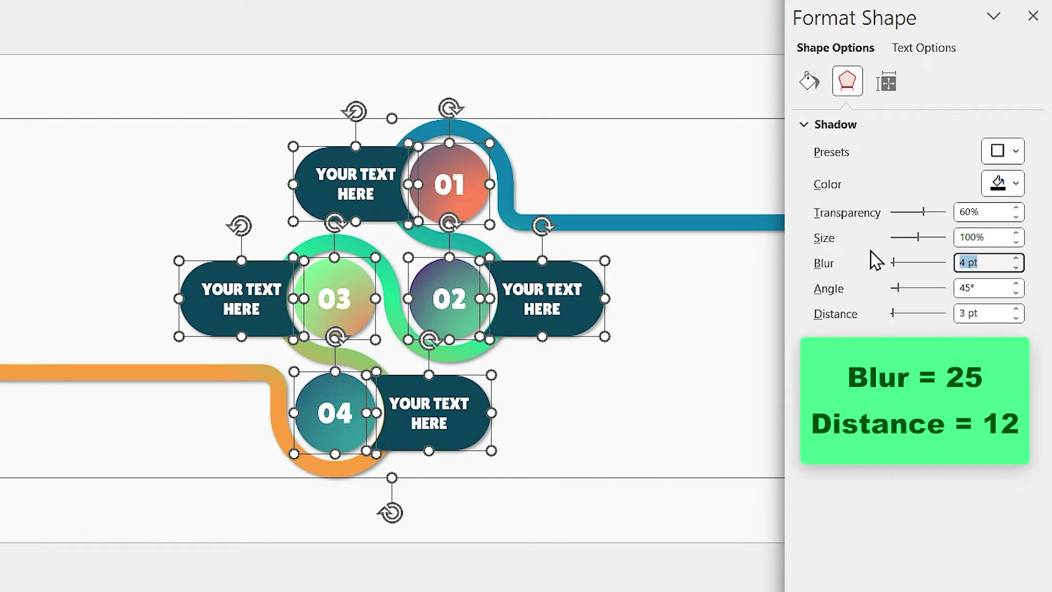
type("25")
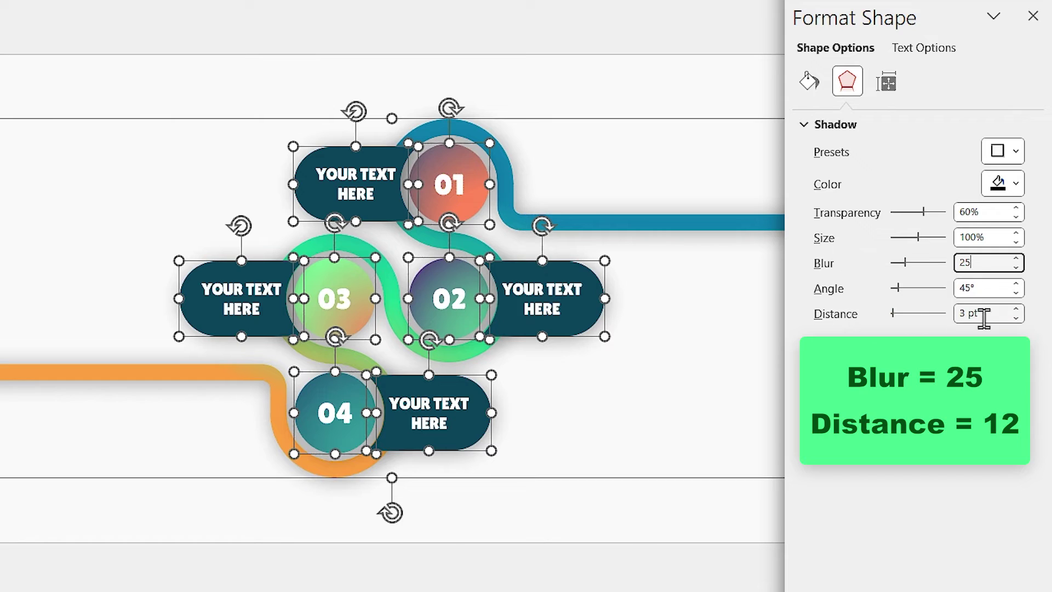
left_click(981, 313)
type("12")
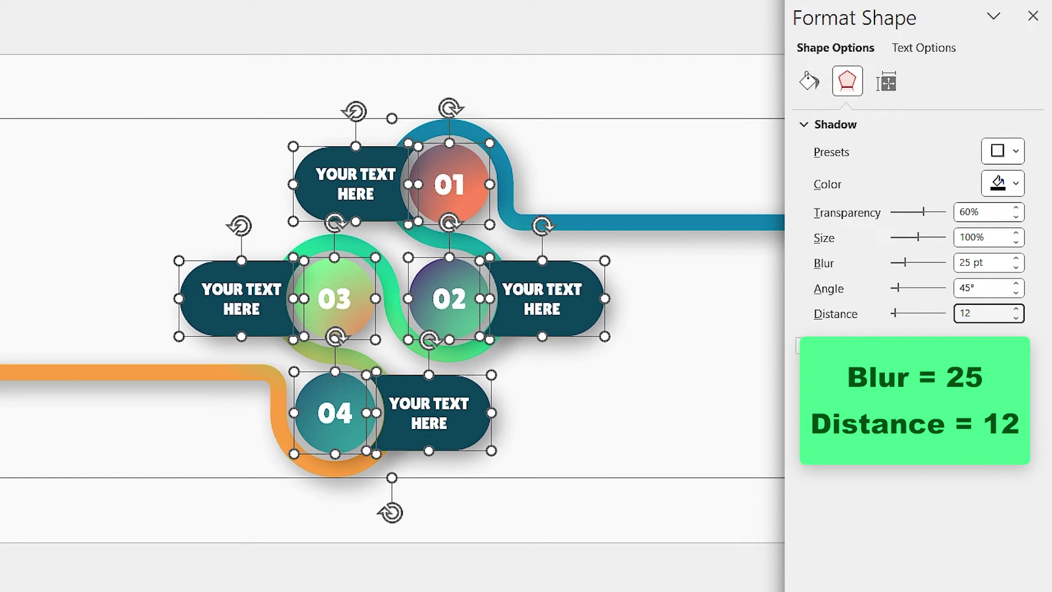
key("Escape")
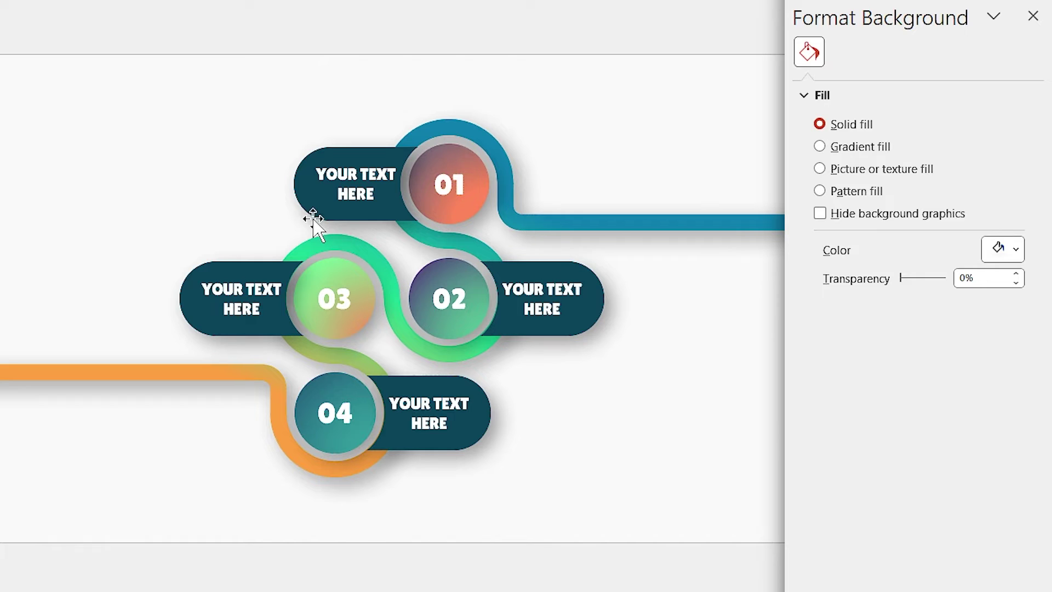
Step: Middle-align pill and circle 01 and group them, then group the 02 pair
left_click(307, 203)
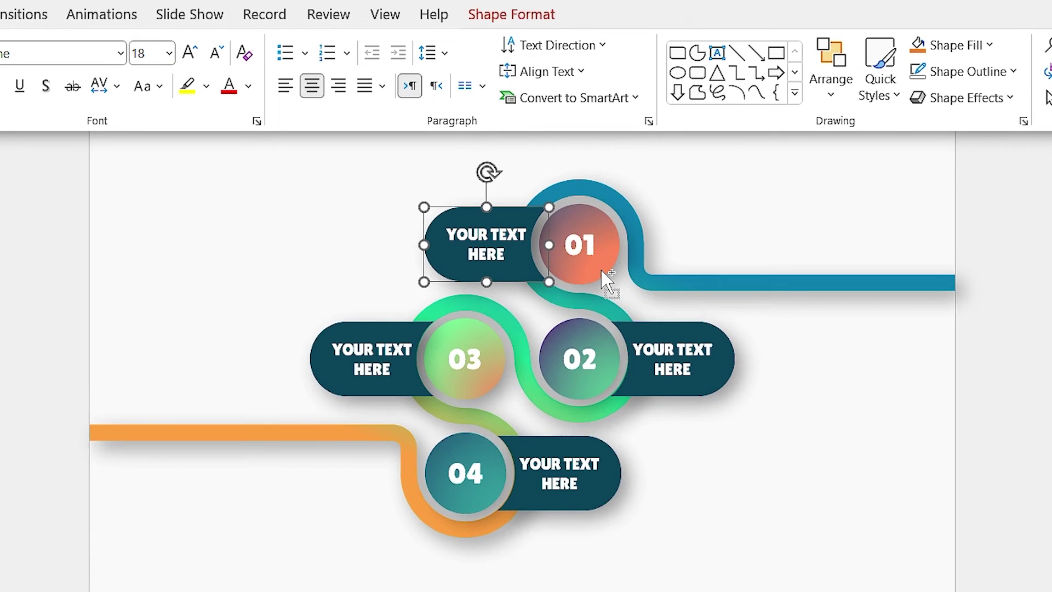
left_click(601, 270, "shift")
left_click(540, 19)
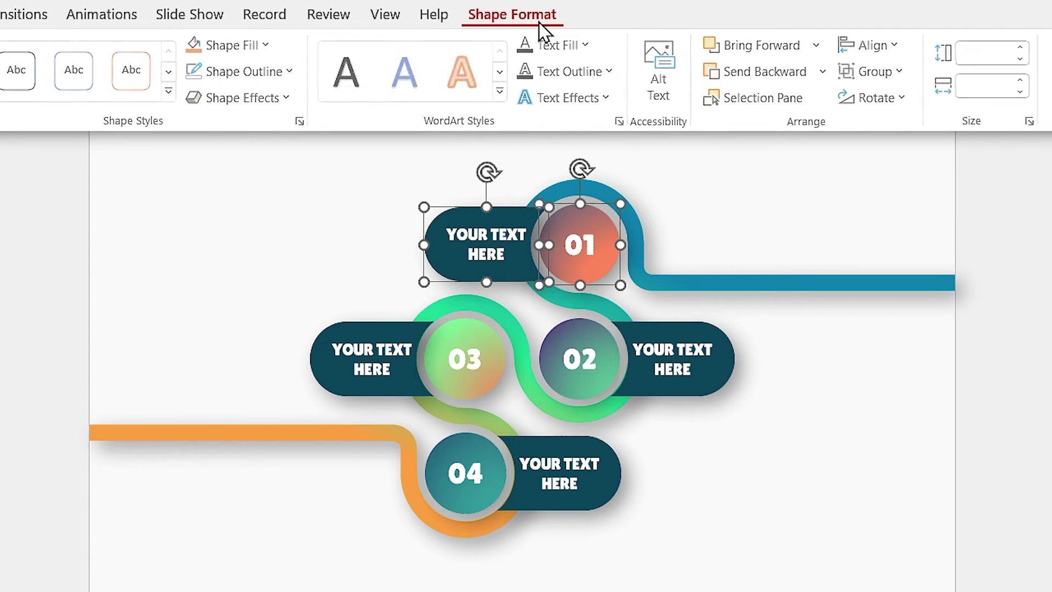
left_click(882, 47)
left_click(926, 195)
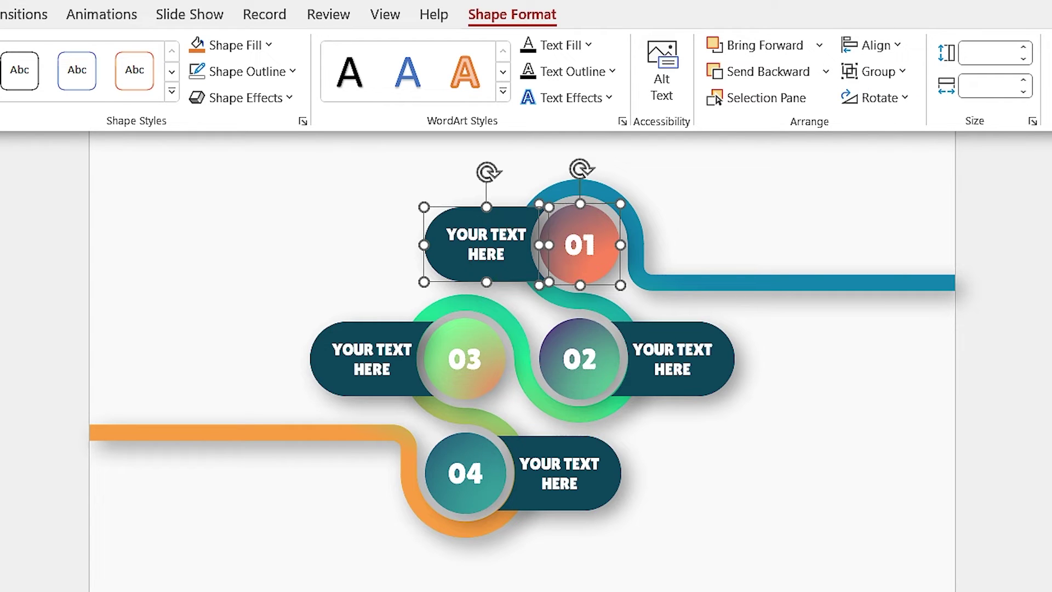
key("ctrl+g")
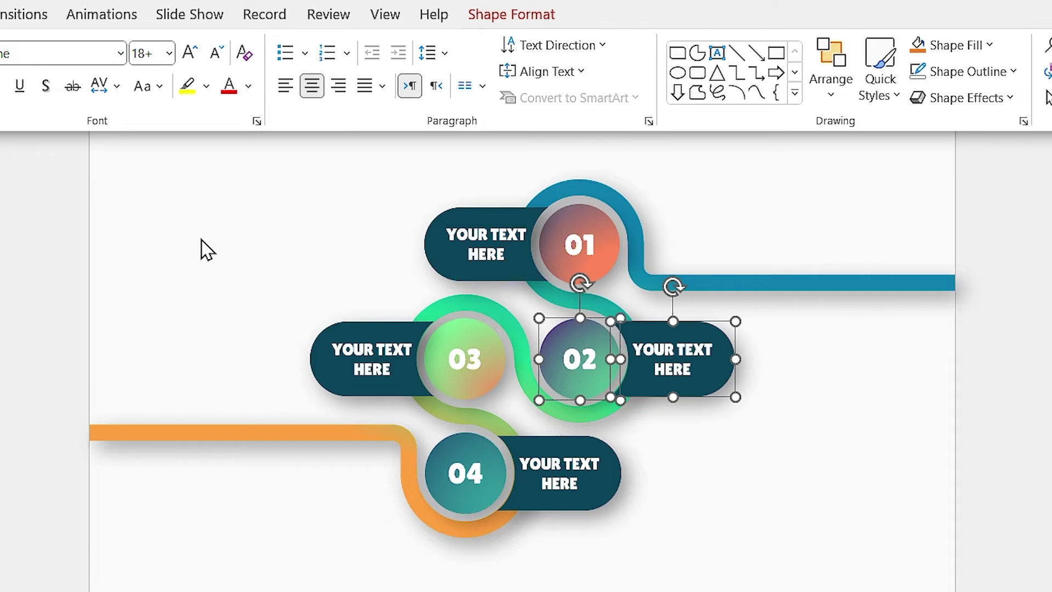
key("ctrl+g")
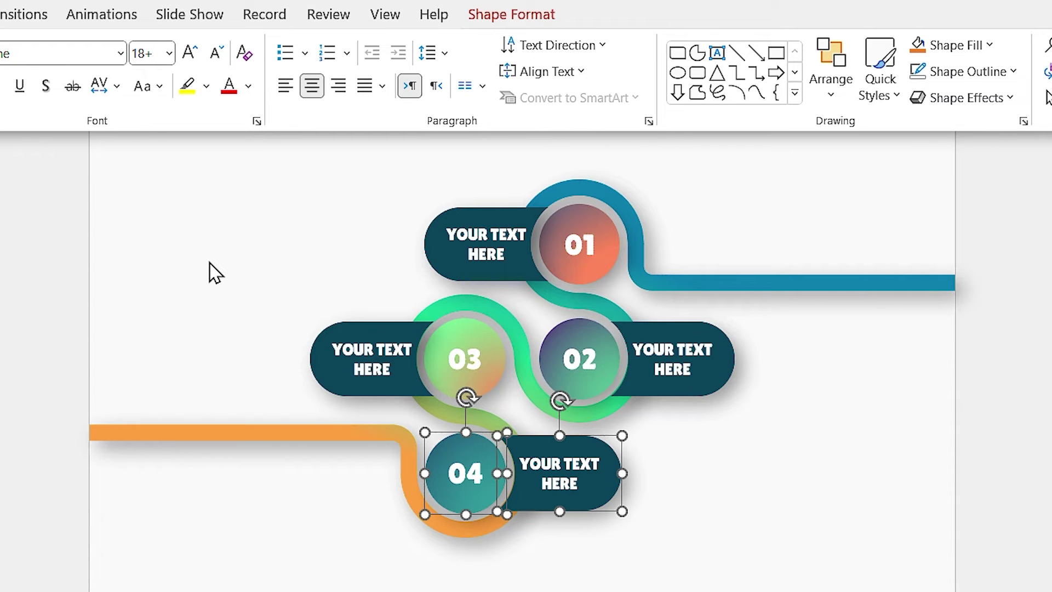
key("ctrl+g")
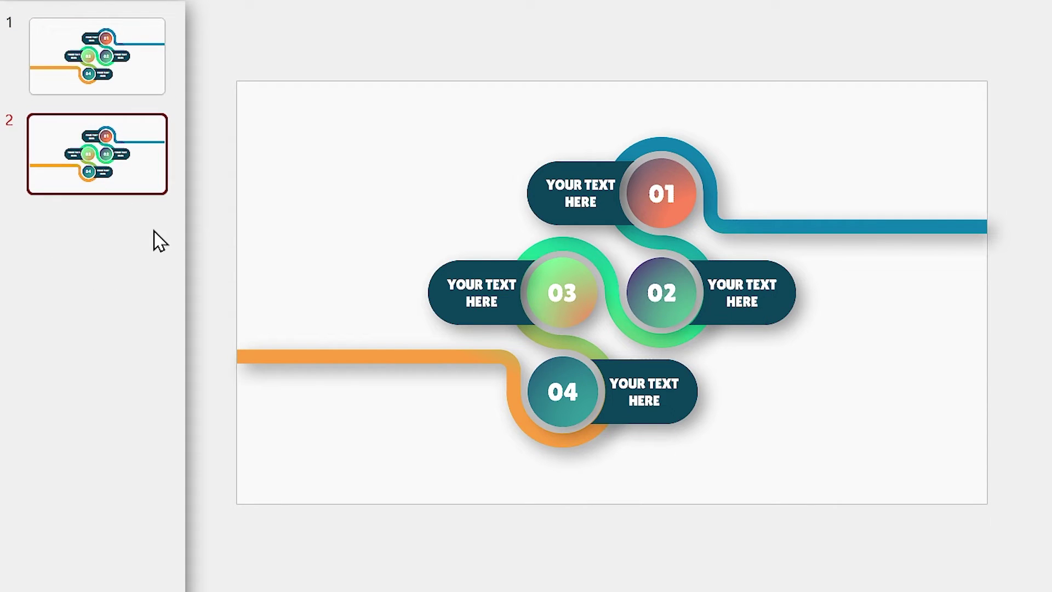
Step: Return to slide 1 from the thumbnail pane
left_click(161, 73)
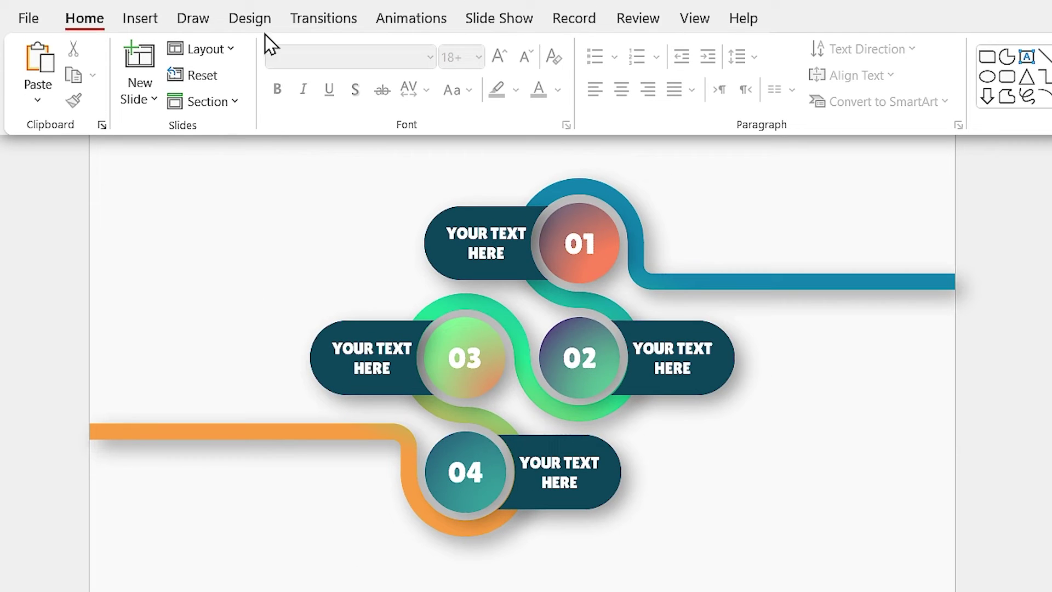
Step: Apply the Morph transition to the slide with a duration of 01.00
left_click(324, 18)
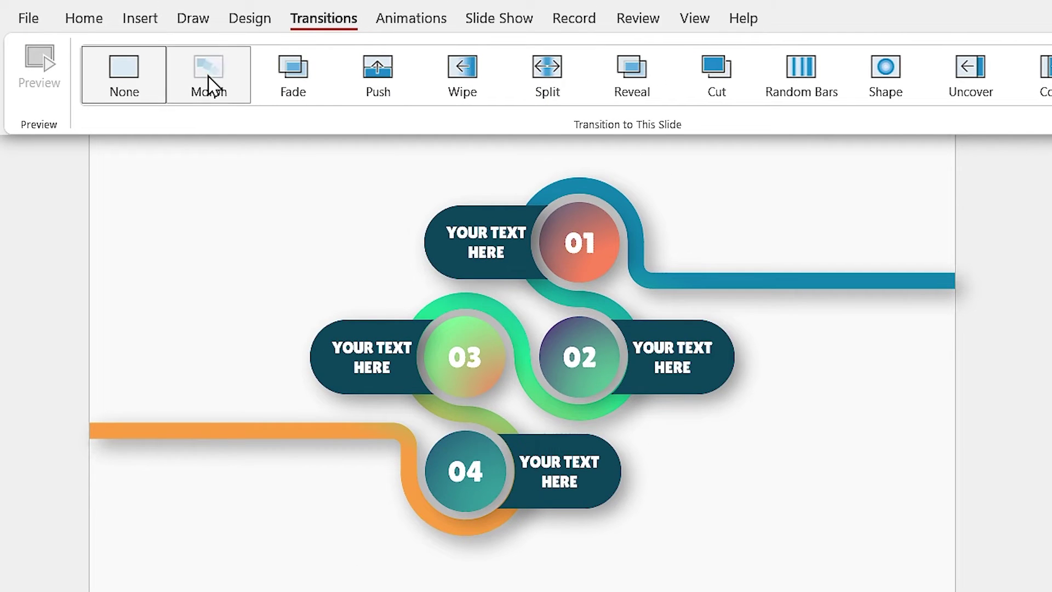
left_click(208, 82)
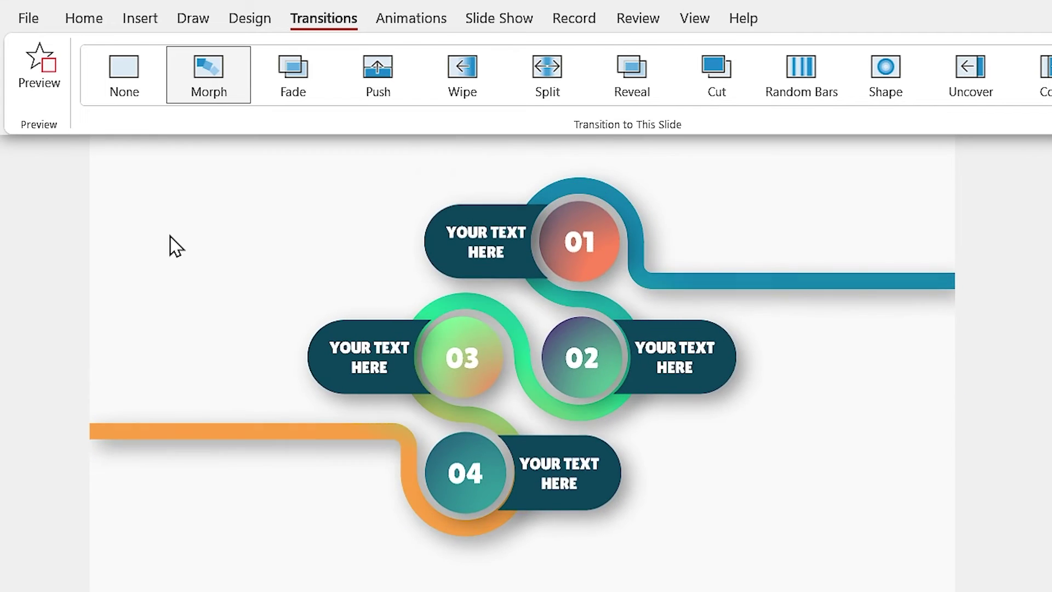
left_click(909, 81)
left_click(910, 71)
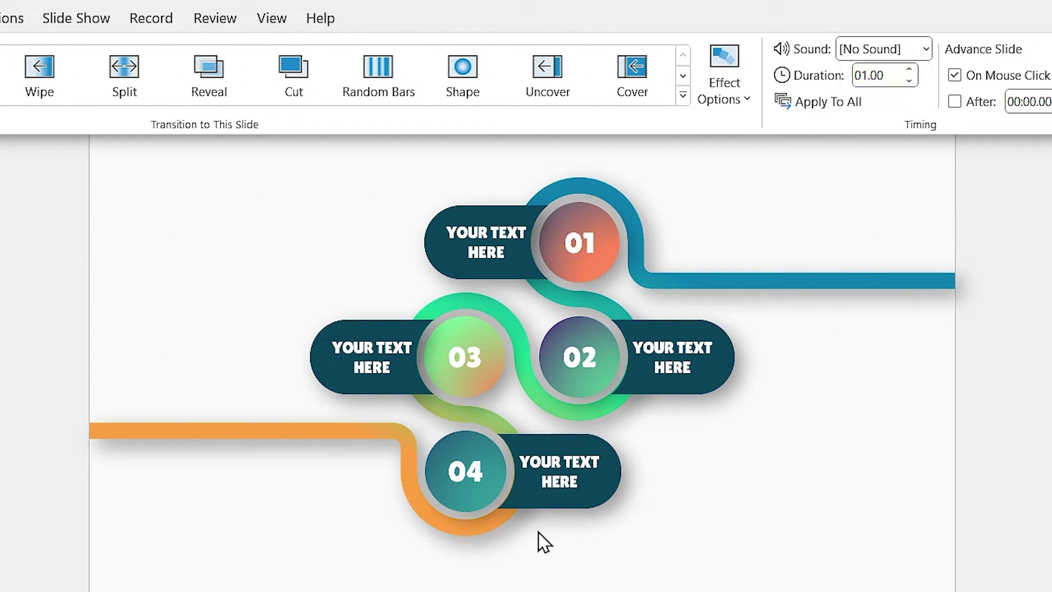
Step: Animate the maze graphic with a Wipe from Left that starts With Previous
left_click(202, 431)
left_click(11, 19)
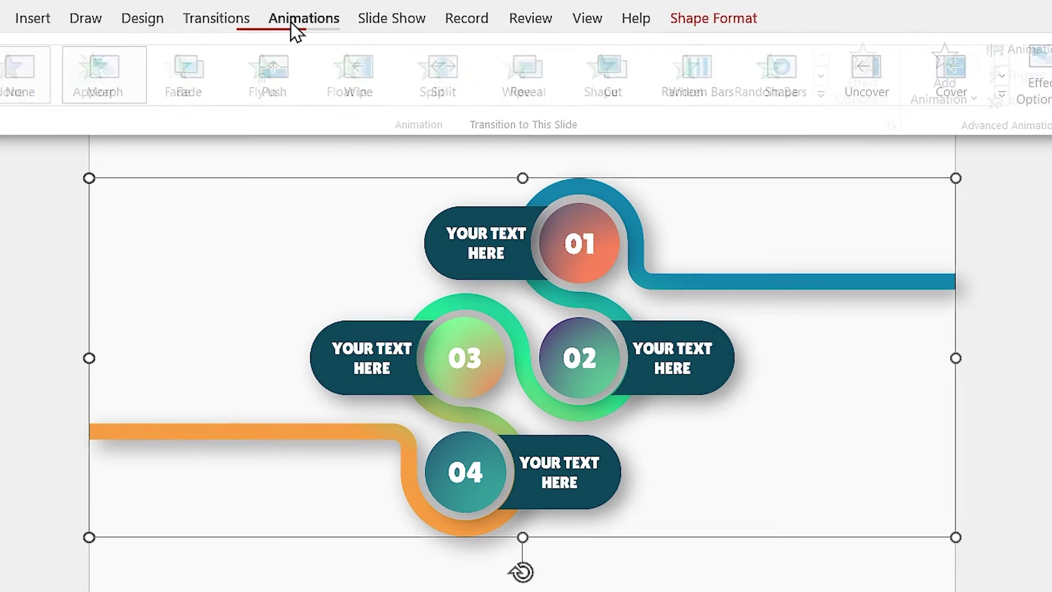
left_click(523, 82)
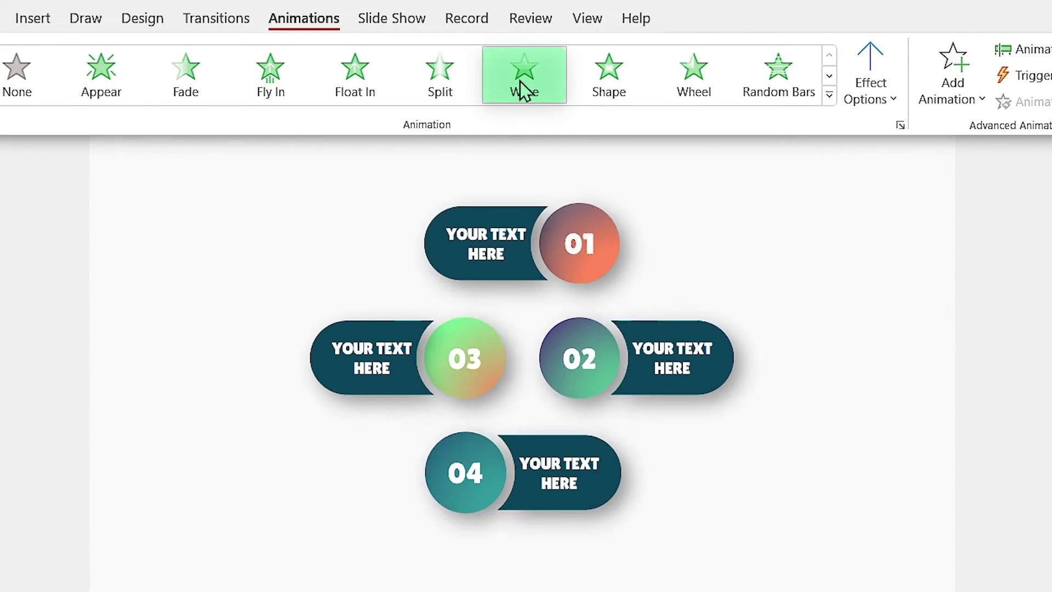
left_click(881, 97)
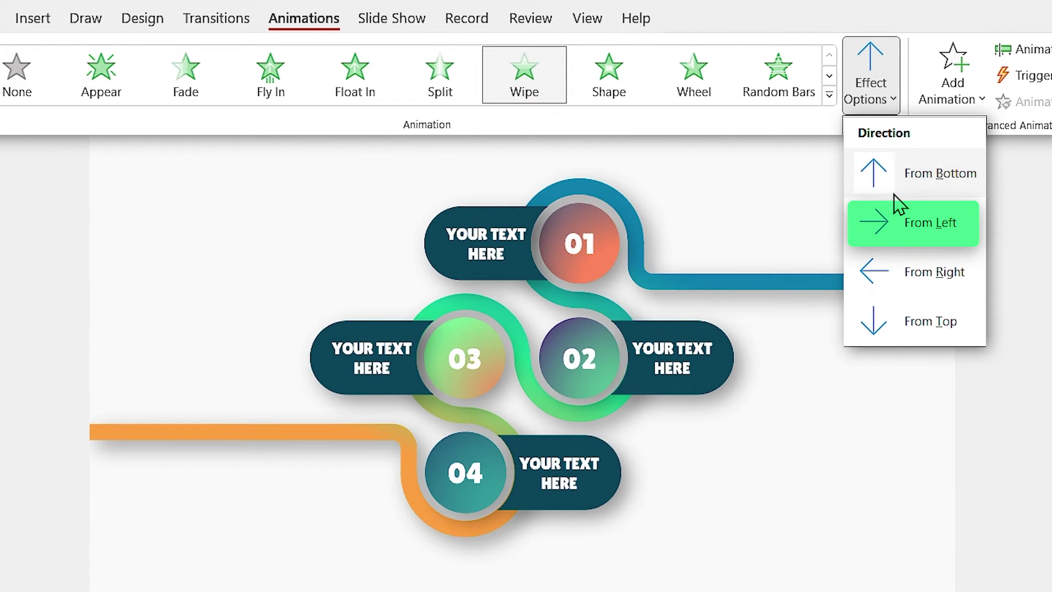
left_click(874, 219)
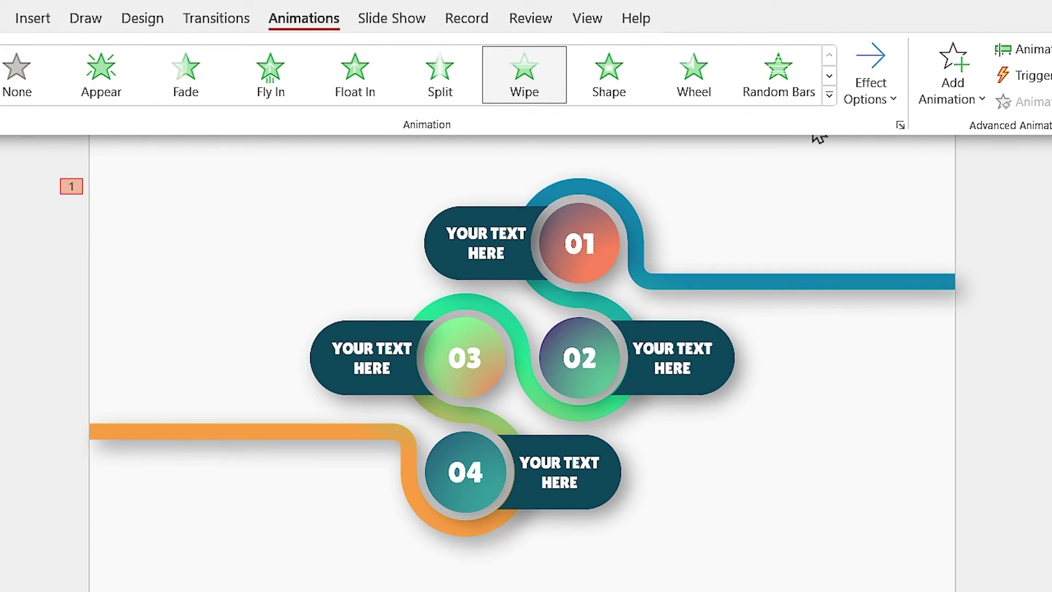
left_click(916, 49)
left_click(888, 107)
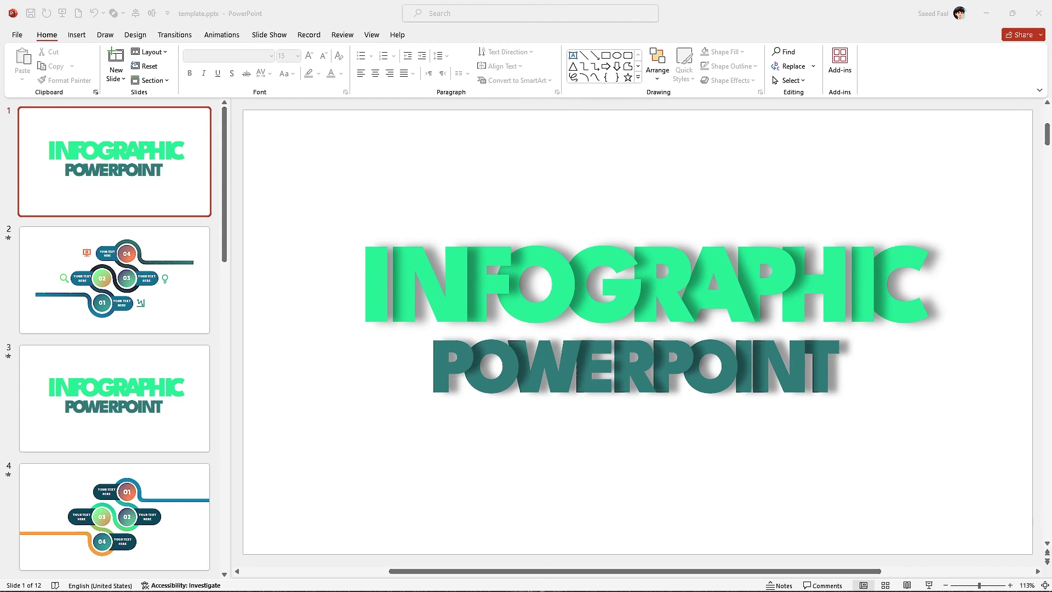
left_click(228, 231)
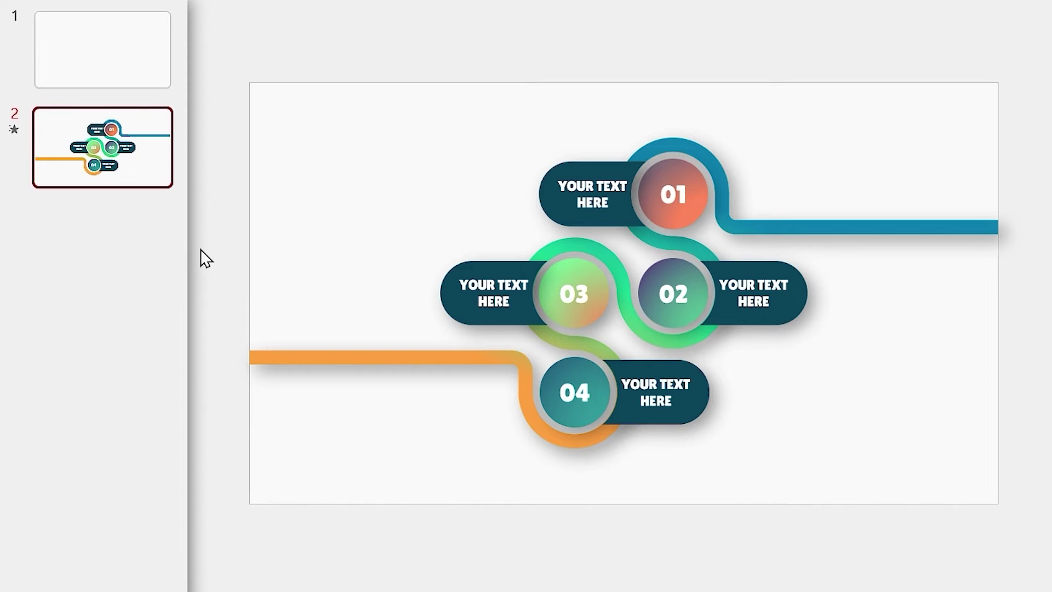
Step: Duplicate the maze slide and flip the copy's maze graphic horizontally
key("ctrl+d")
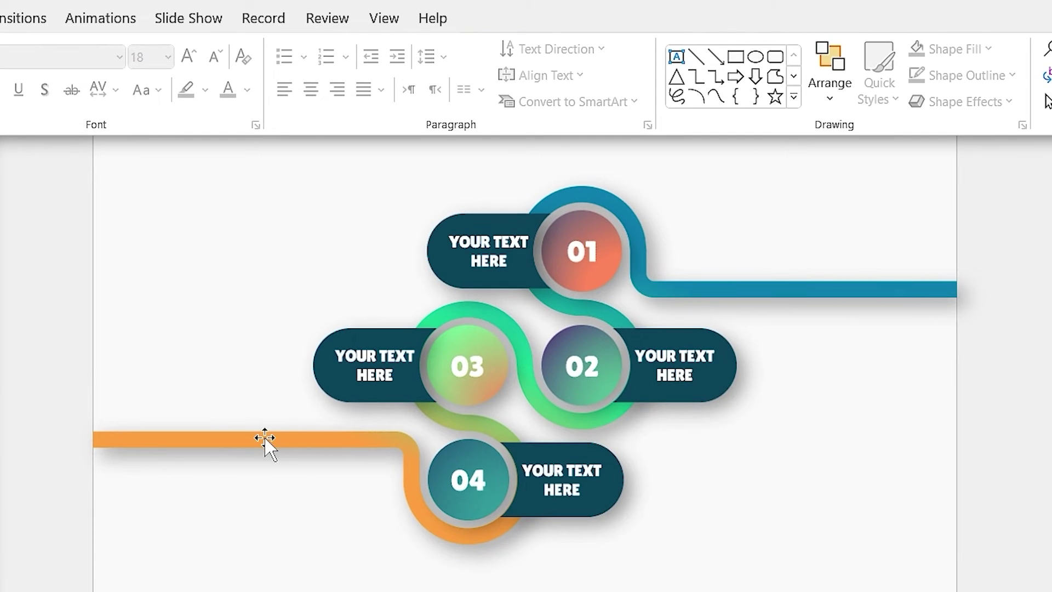
left_click(292, 424)
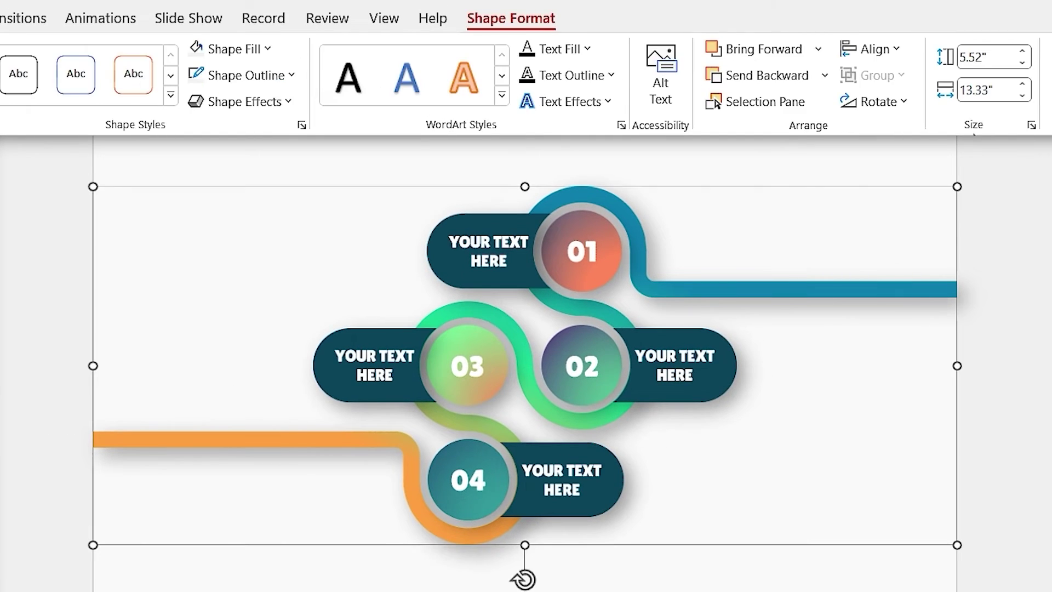
left_click(877, 101)
left_click(899, 212)
Step: Rearrange the pills, moving 04 to the top and 01 to the bottom
left_click(529, 281)
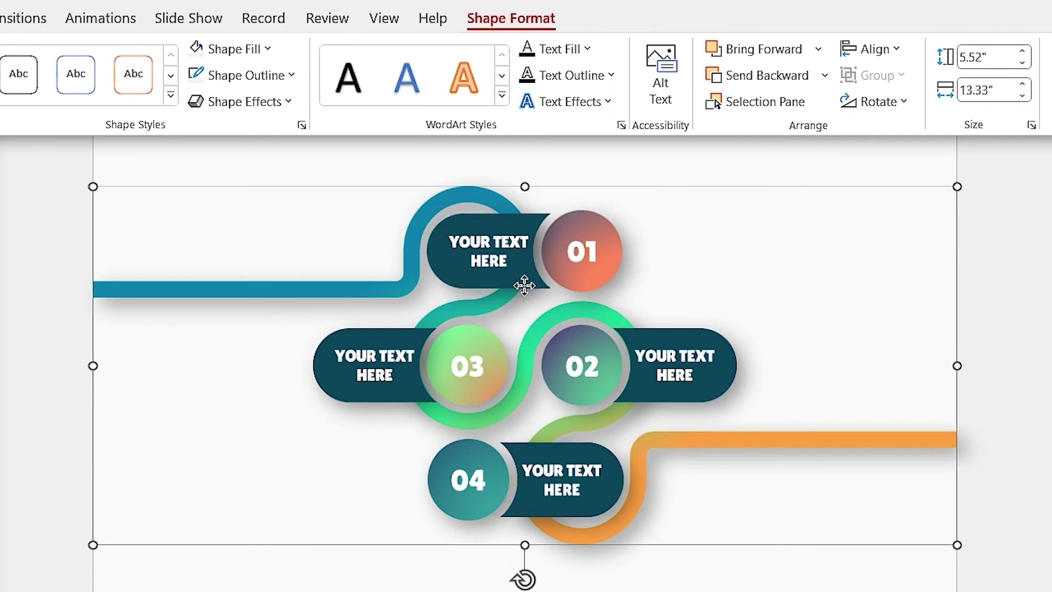
left_click_drag(529, 282, 431, 461)
left_click_drag(485, 523, 486, 296)
left_click_drag(348, 523, 498, 534)
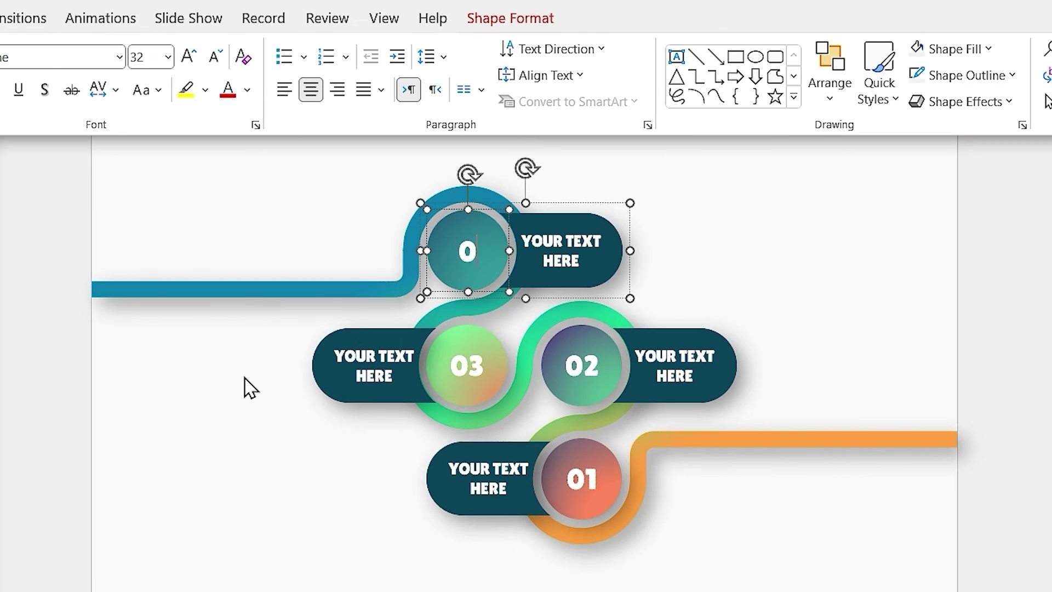
Step: Renumber the copied steps as 05, 06, 07 and 08
type("5")
double_click(462, 364)
type("06")
double_click(581, 366)
key("BackSpace")
type("07")
double_click(581, 479)
type("08")
left_click(775, 541)
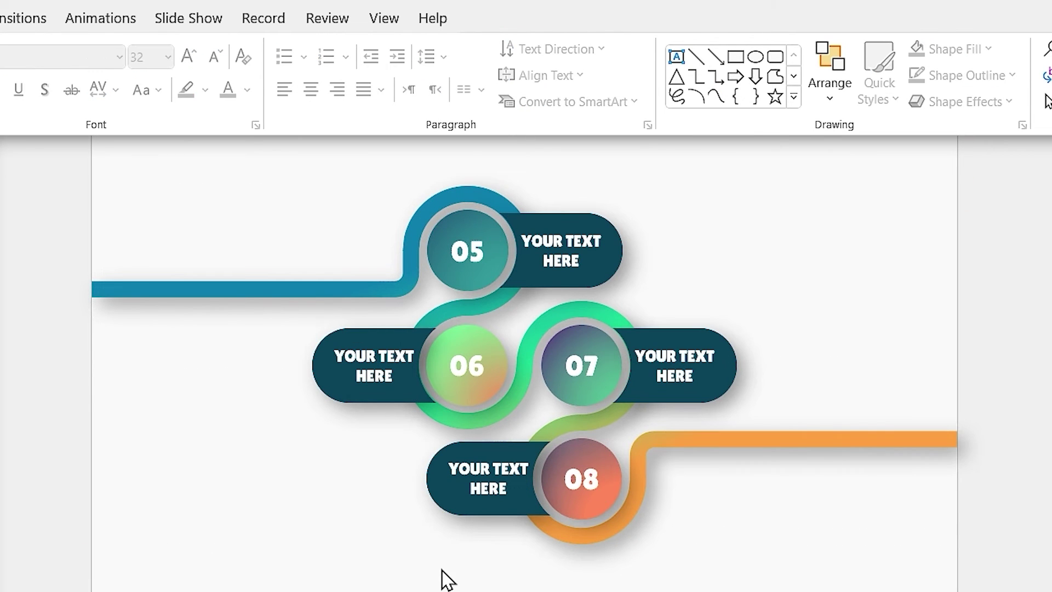
Step: Set the 05–08 maze graphic's animation to None
left_click(267, 286)
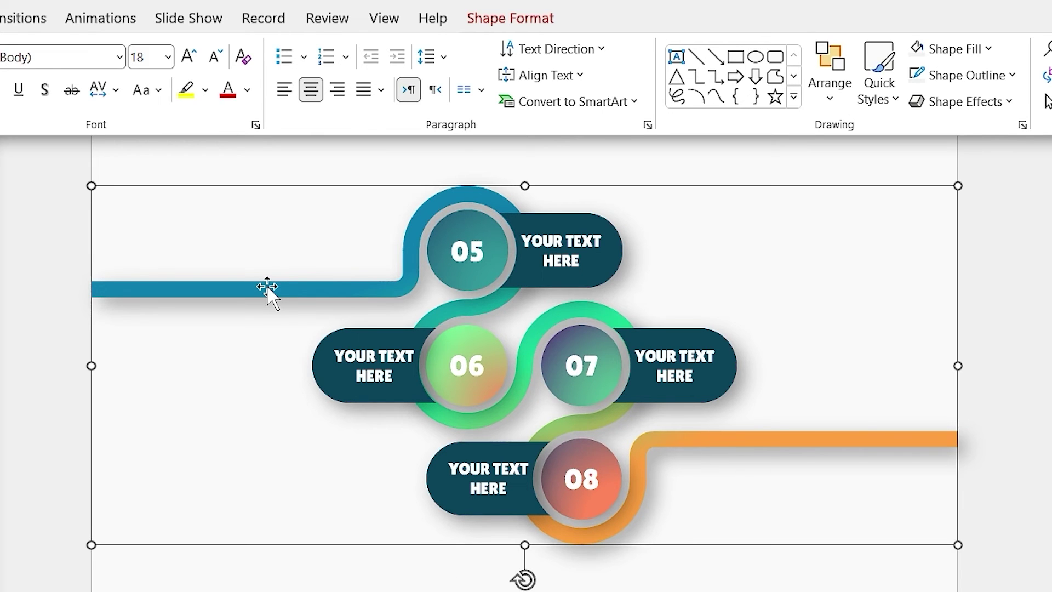
left_click(100, 18)
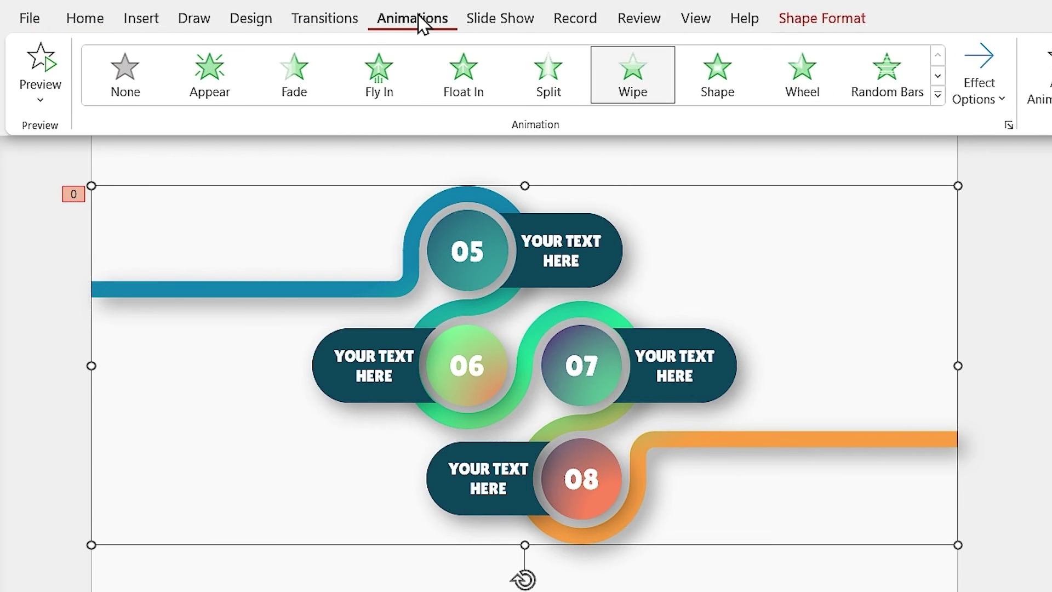
left_click(134, 94)
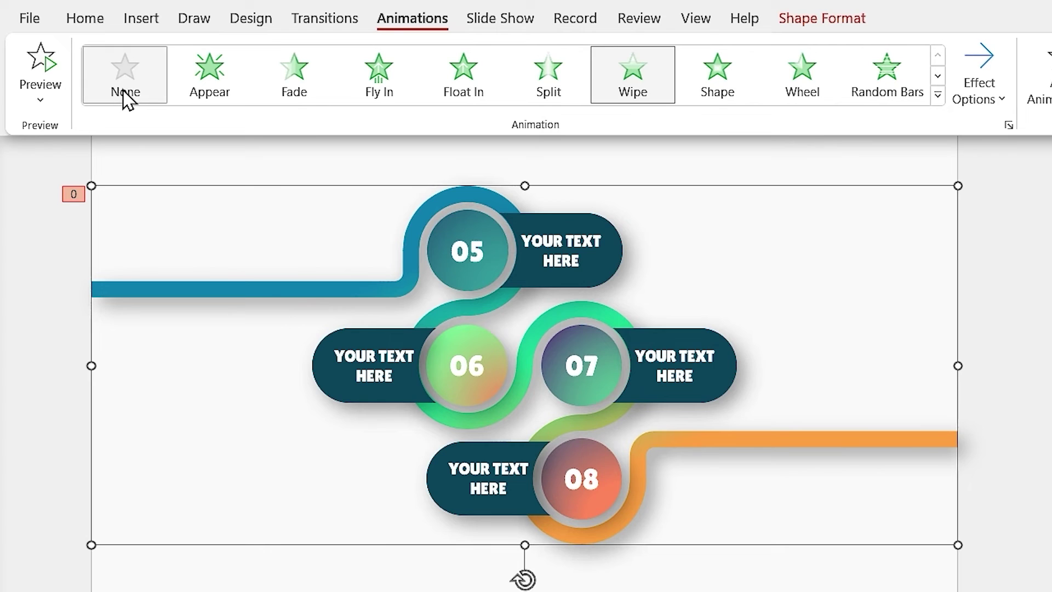
left_click(200, 548)
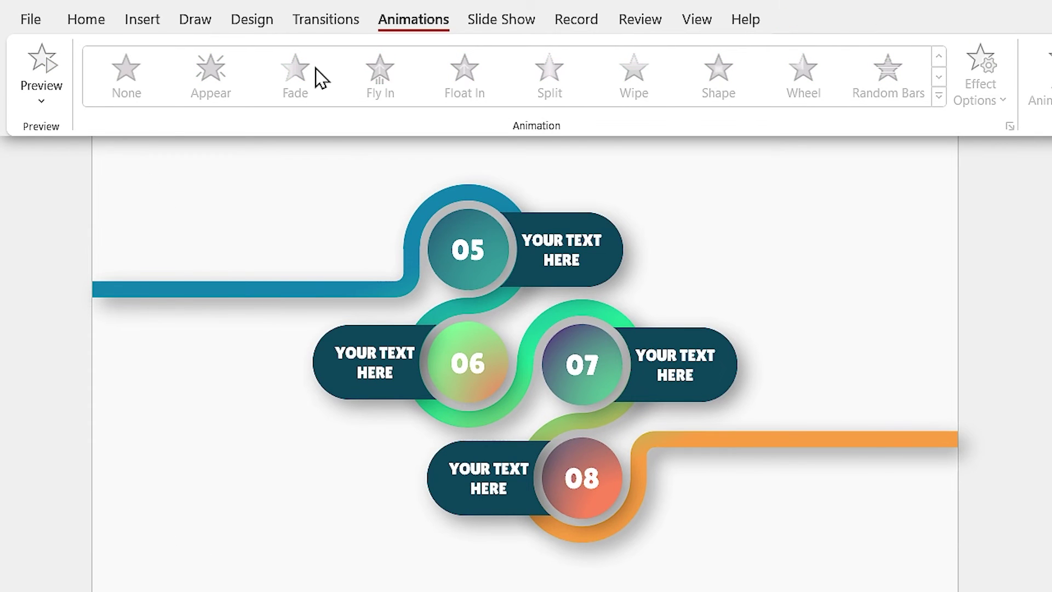
Step: Give the slide a Push transition coming from the right
left_click(316, 23)
left_click(383, 80)
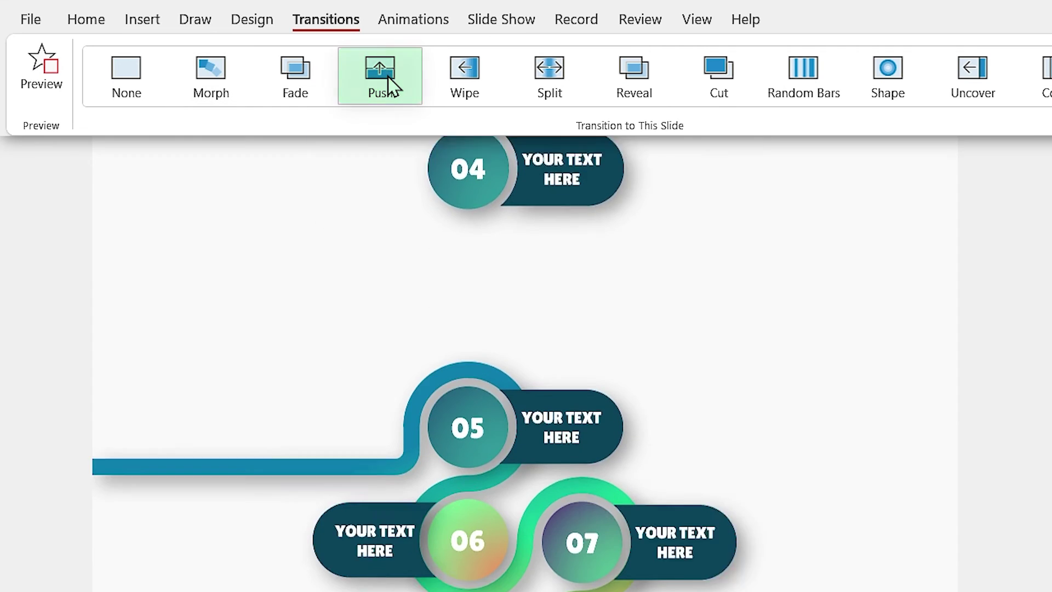
left_click(849, 102)
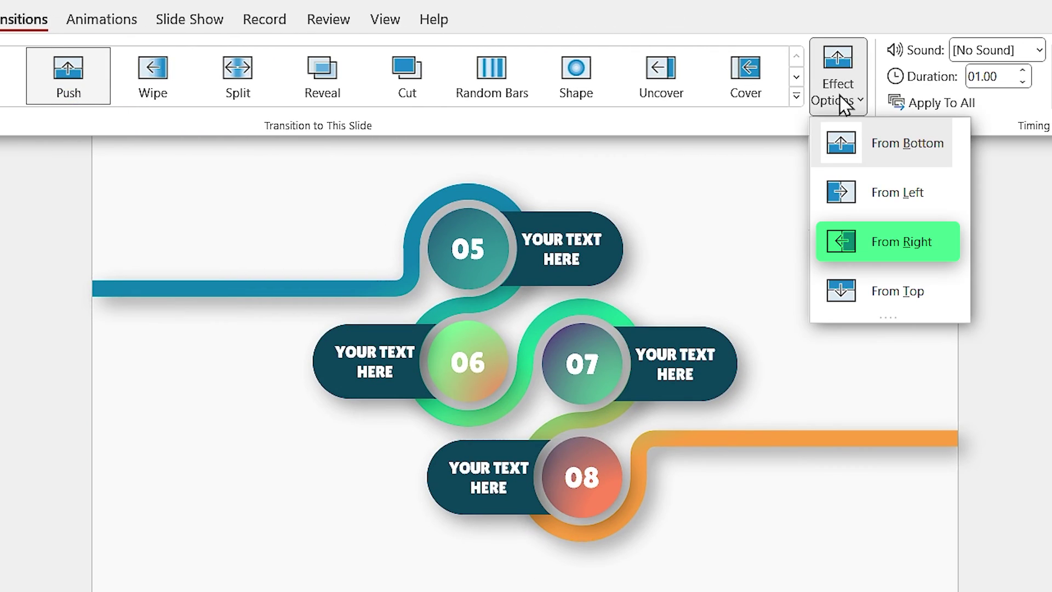
left_click(877, 243)
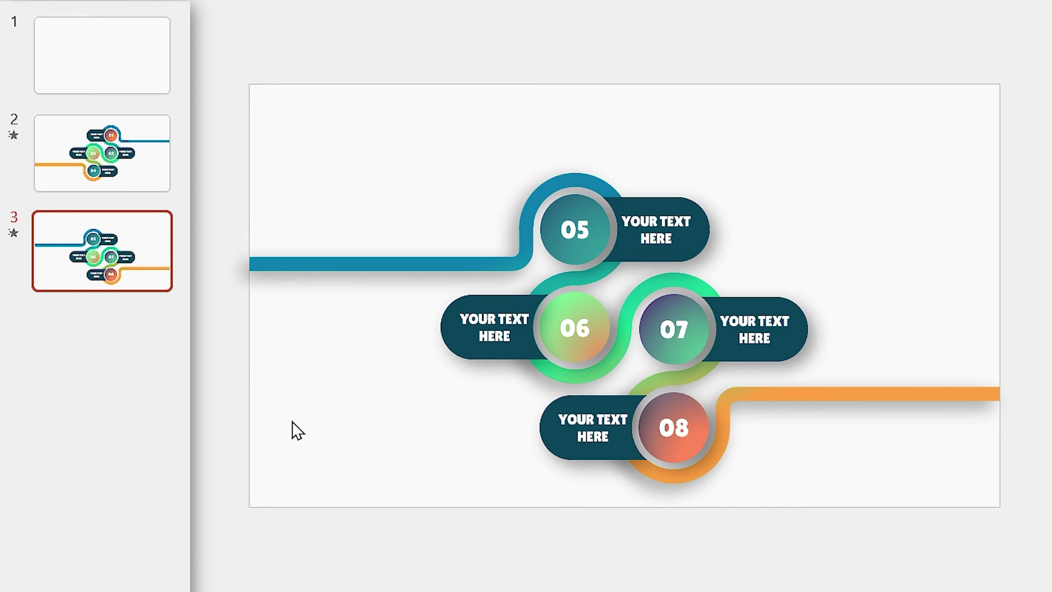
Step: On the 01–04 maze slide, add a horizontal guide and align it with the blue line
left_click(164, 188)
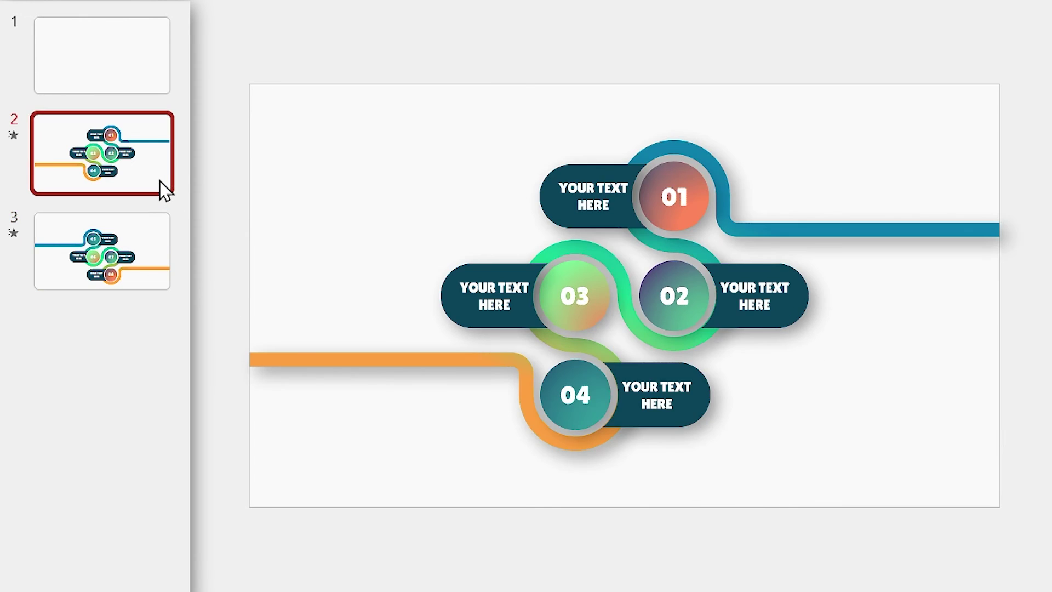
right_click(325, 184)
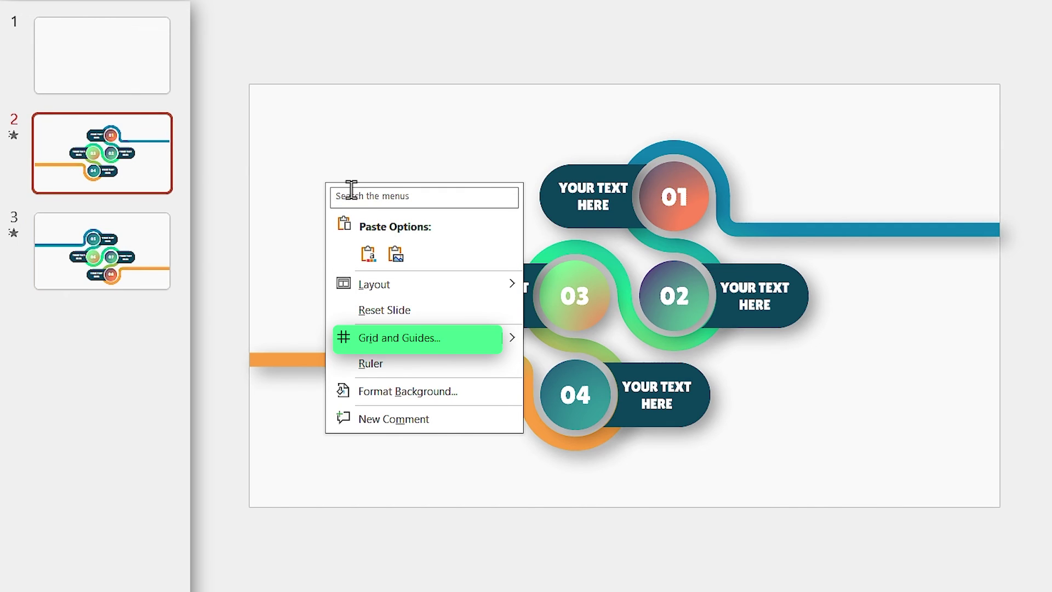
mouse_move(511, 337)
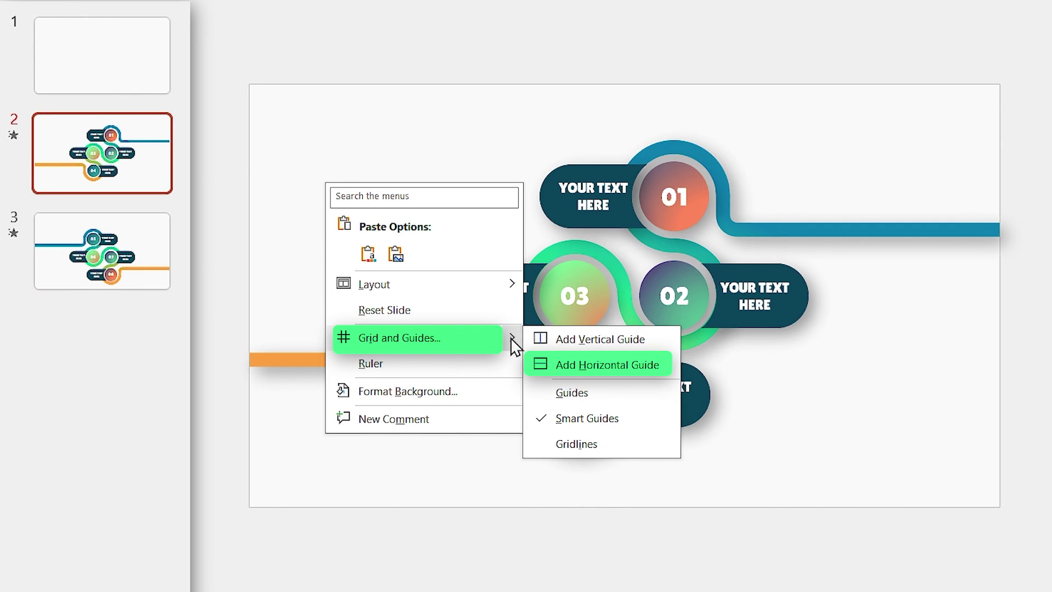
left_click(600, 367)
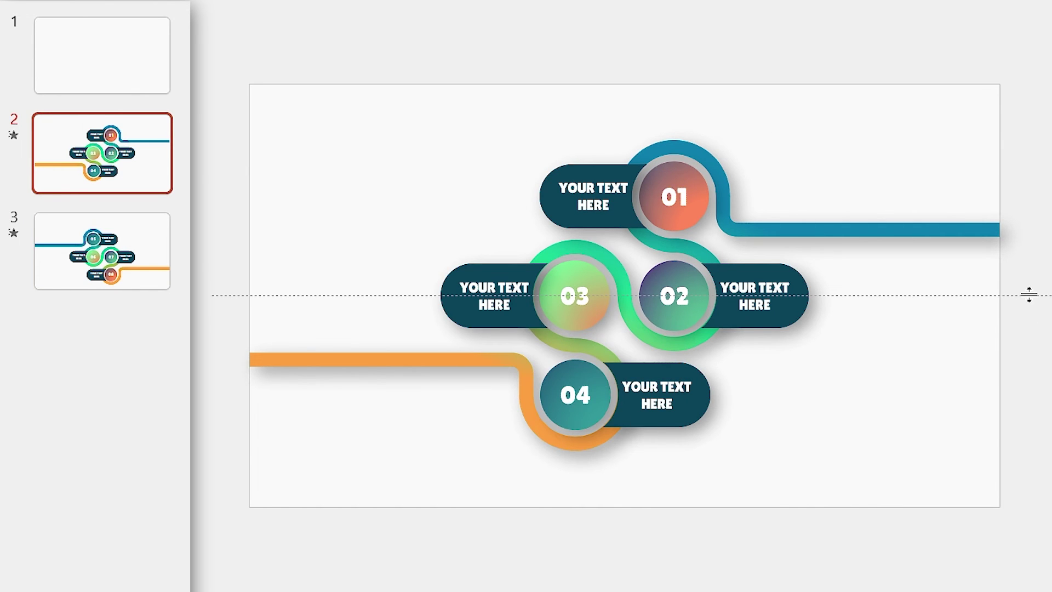
left_click_drag(1029, 295, 1039, 223)
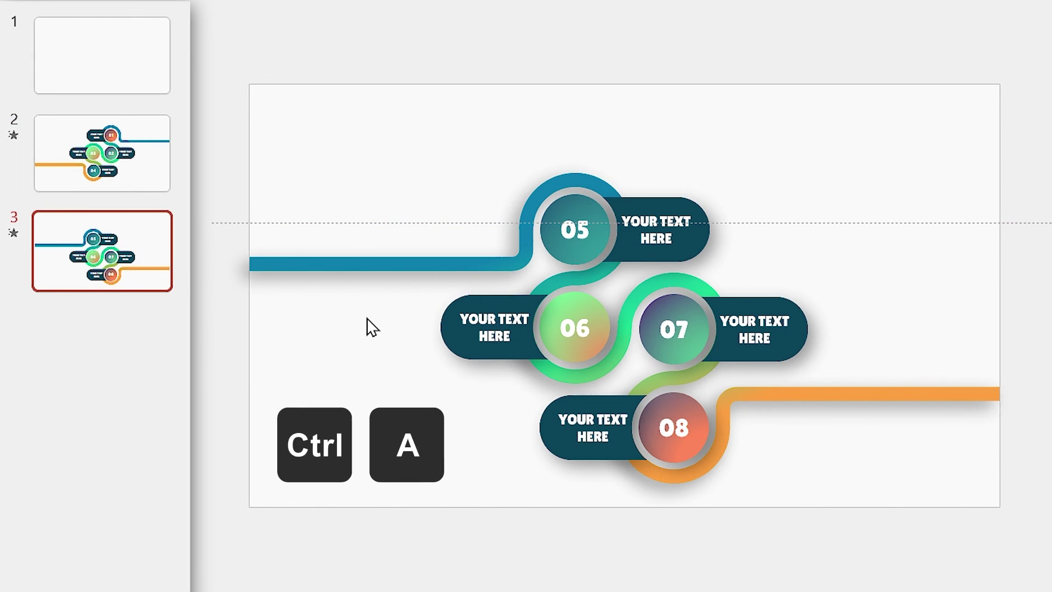
Step: Select all 05–08 maze pieces and move them up so the blue line meets the guide
key("ctrl+a")
left_click_drag(341, 267, 344, 236)
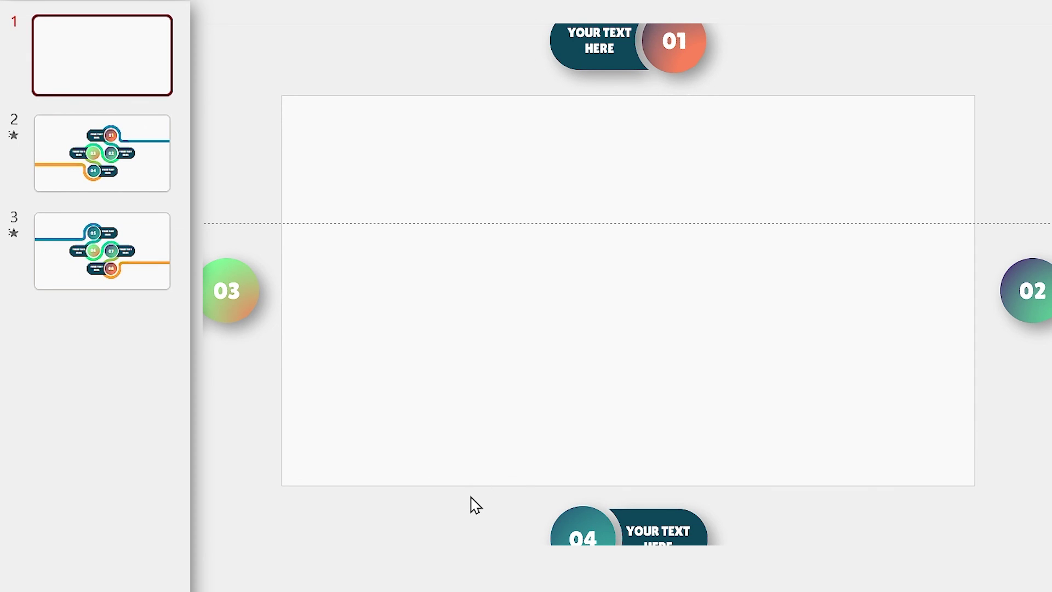
Step: Paste the green INFOGRAPHIC and dark teal POWERPOINT title text onto slide 1
key("ctrl+v")
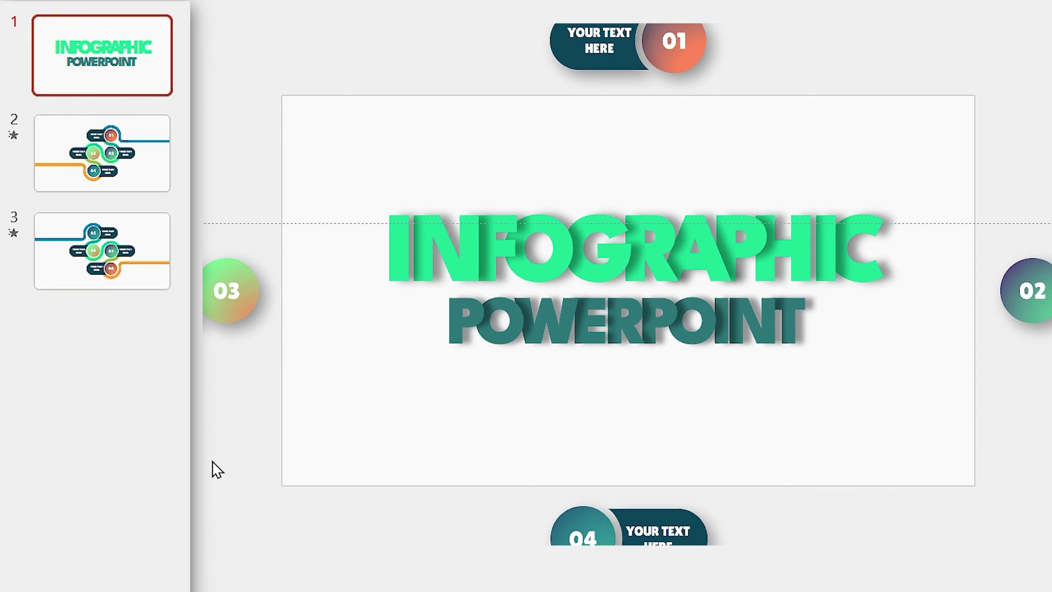